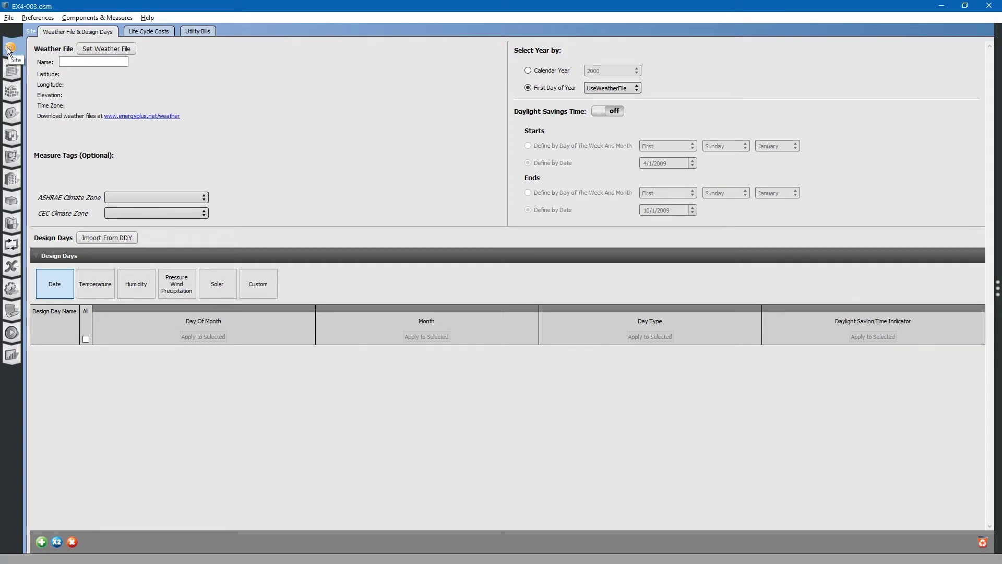
- Save a copy of EX4-003.osm as EX4-004.osm in the OS Example4 folder
left_click(9, 18)
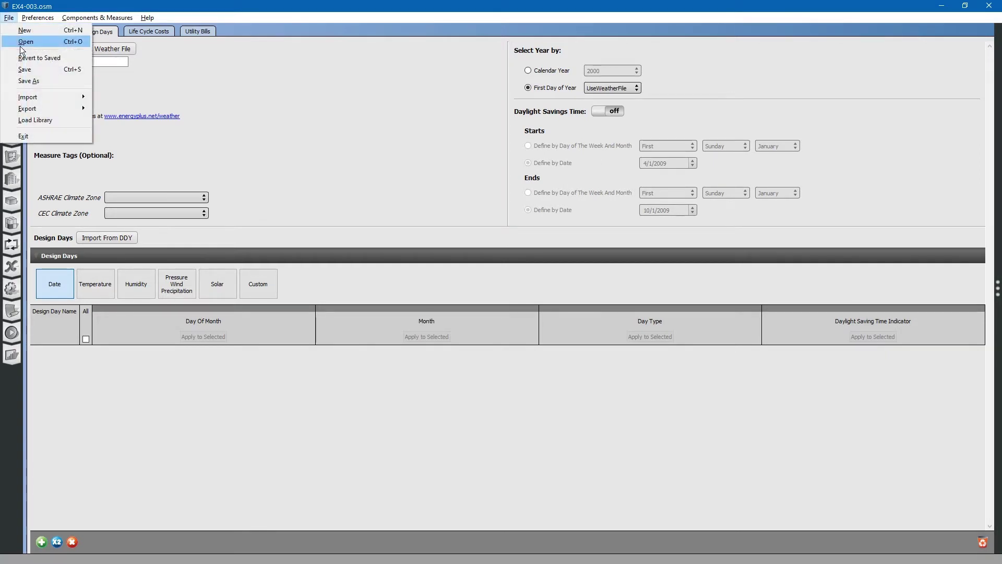
left_click(29, 81)
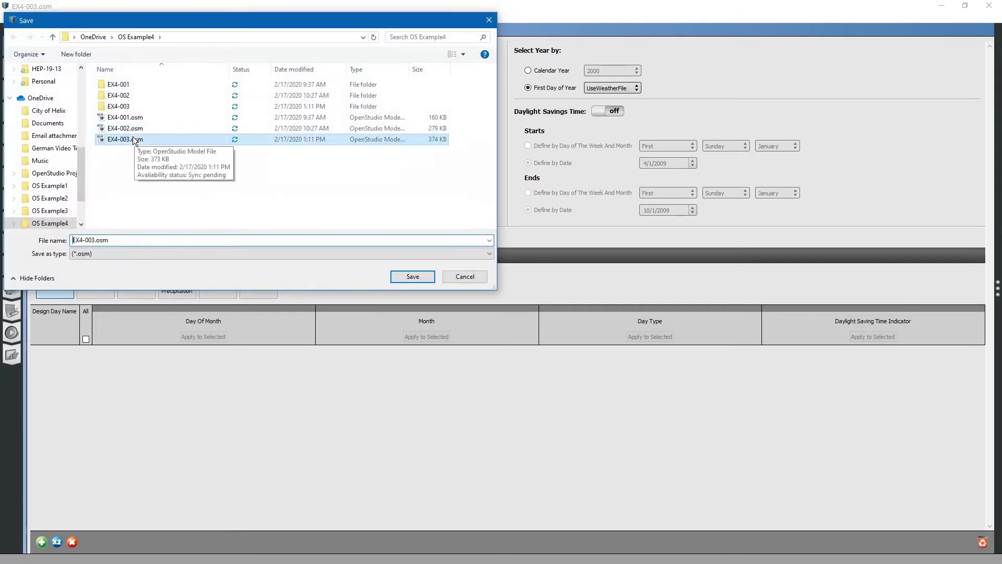
left_click(95, 239)
left_click(93, 240)
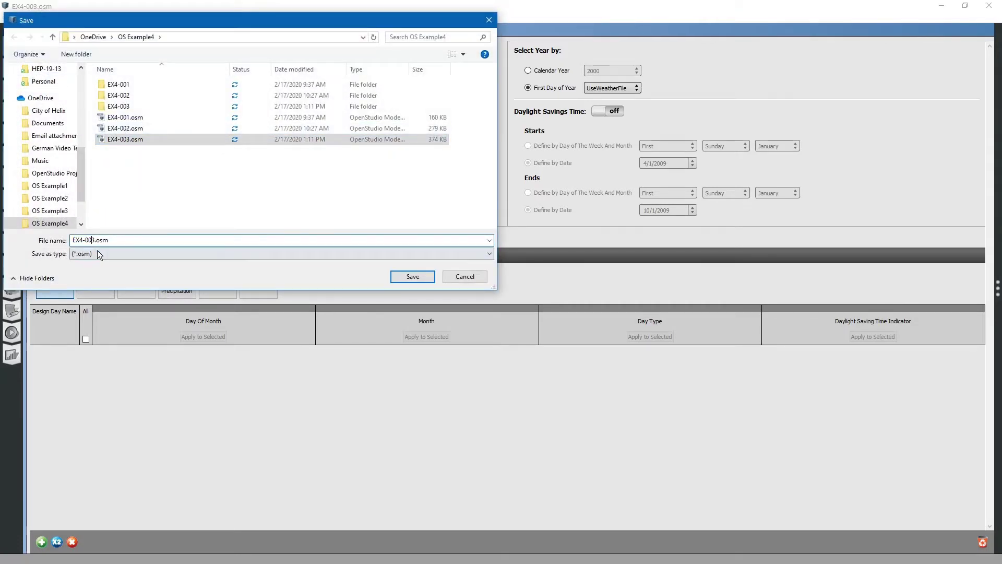
key("Delete")
type("4")
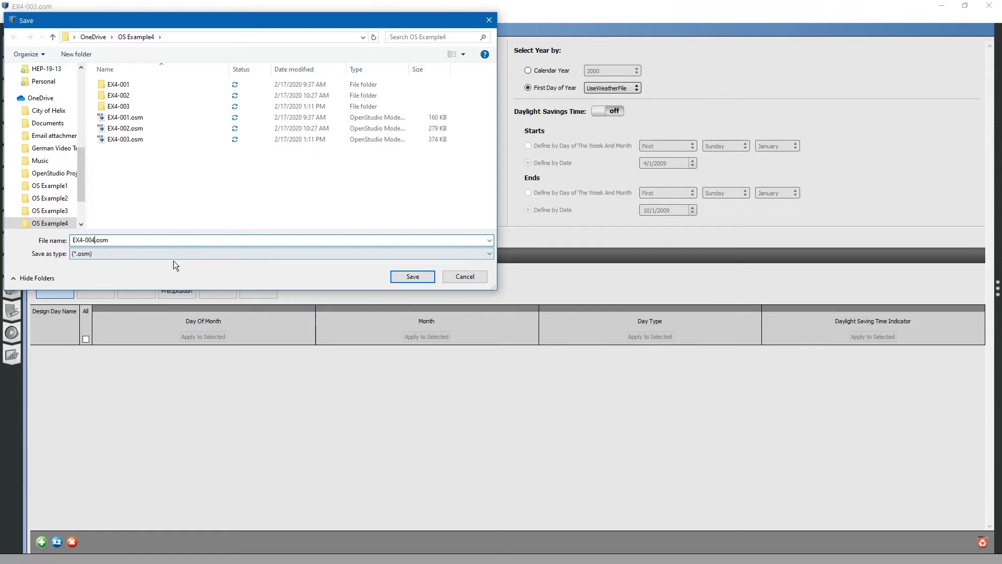
left_click(406, 275)
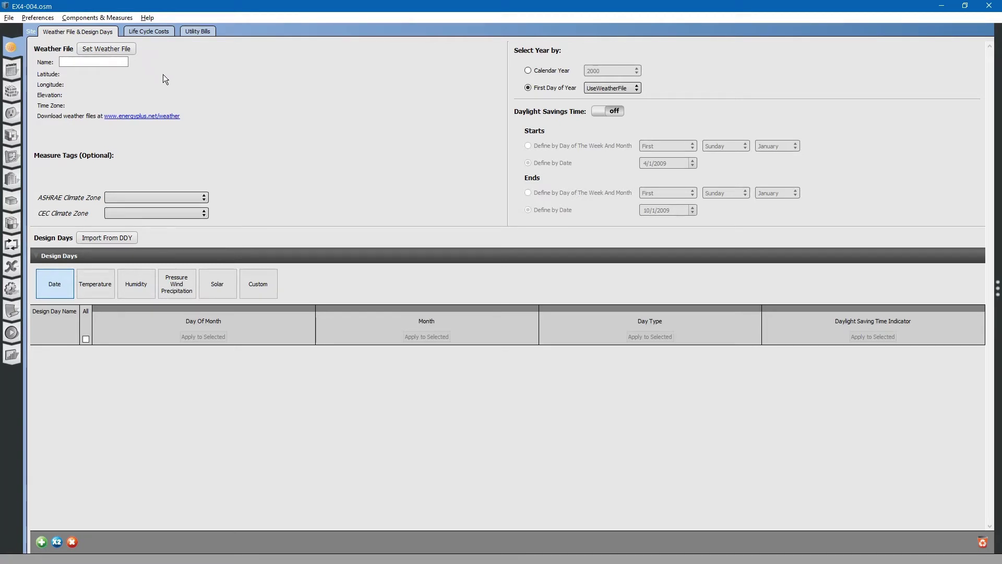
left_click(106, 49)
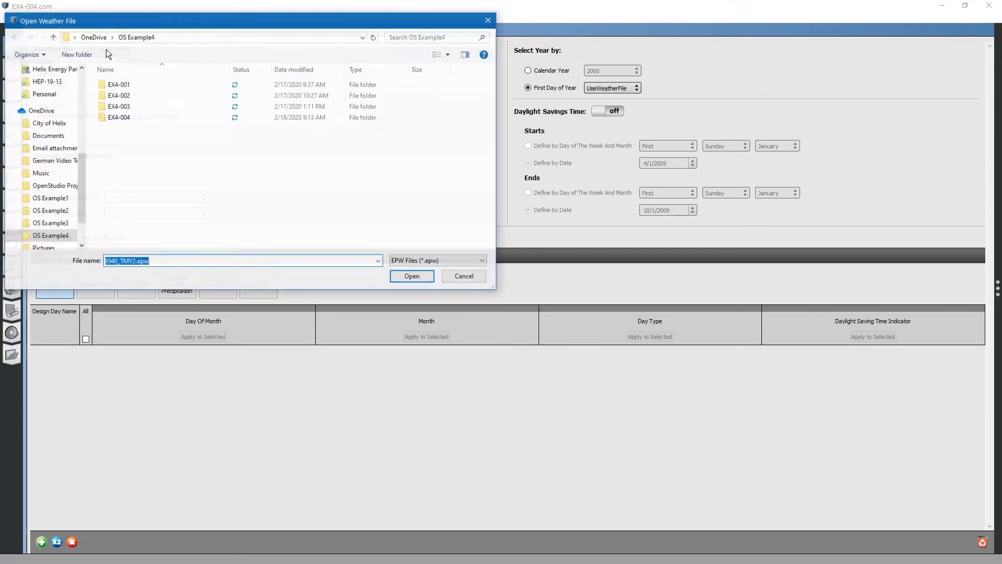
left_click(464, 278)
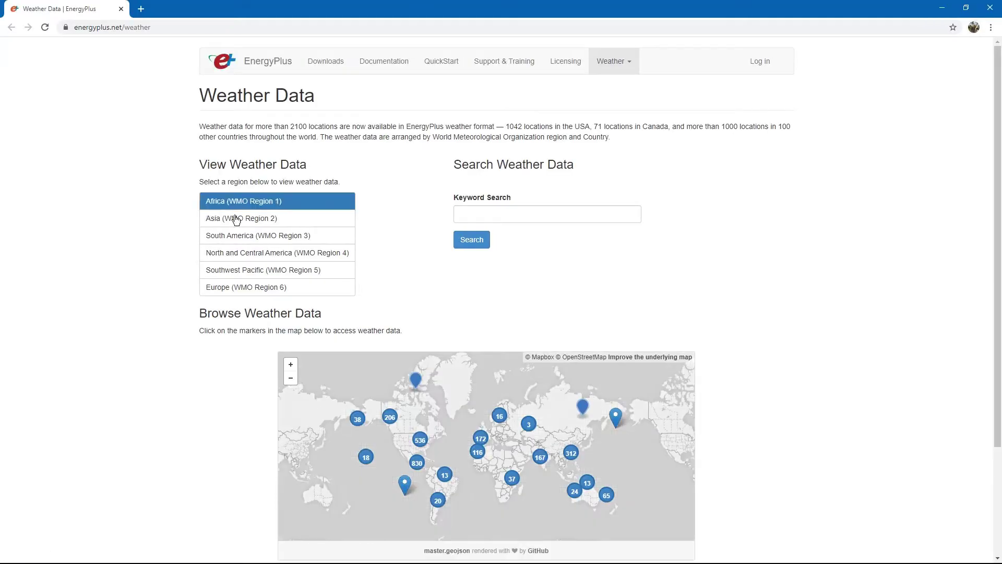
- Go to North and Central America > USA > Oregon > Medford-Rogue Valley Intl AP 725970 (TMY3) and download all its files
left_click(255, 255)
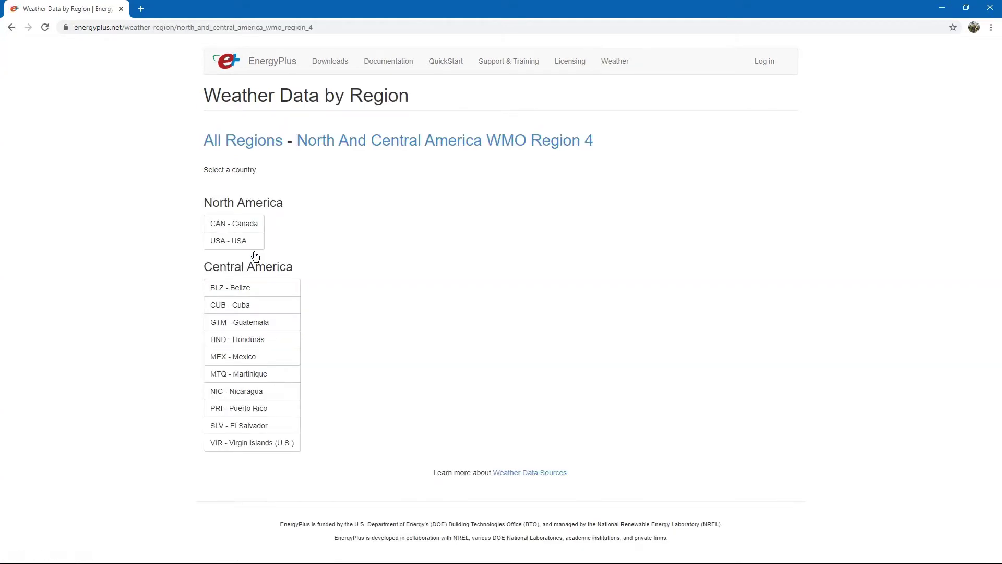
left_click(241, 243)
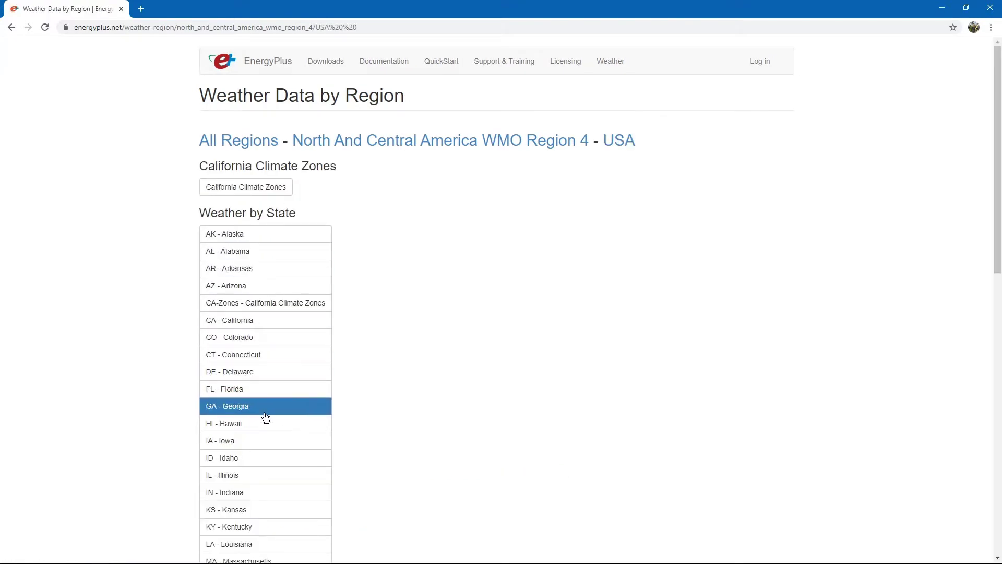
scroll(267, 423, "down", 5)
scroll(268, 423, "down", 8)
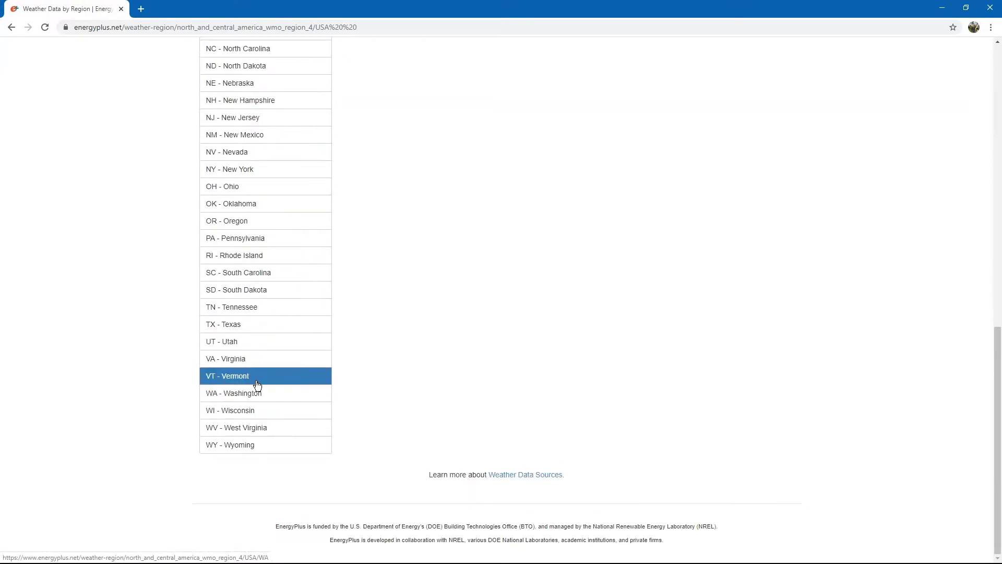
left_click(244, 224)
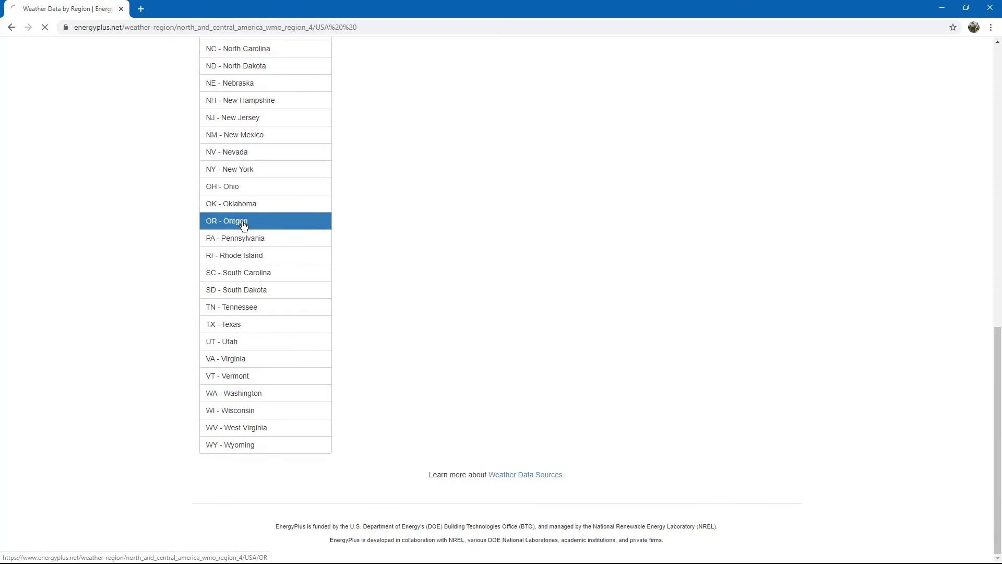
scroll(329, 384, "down", 5)
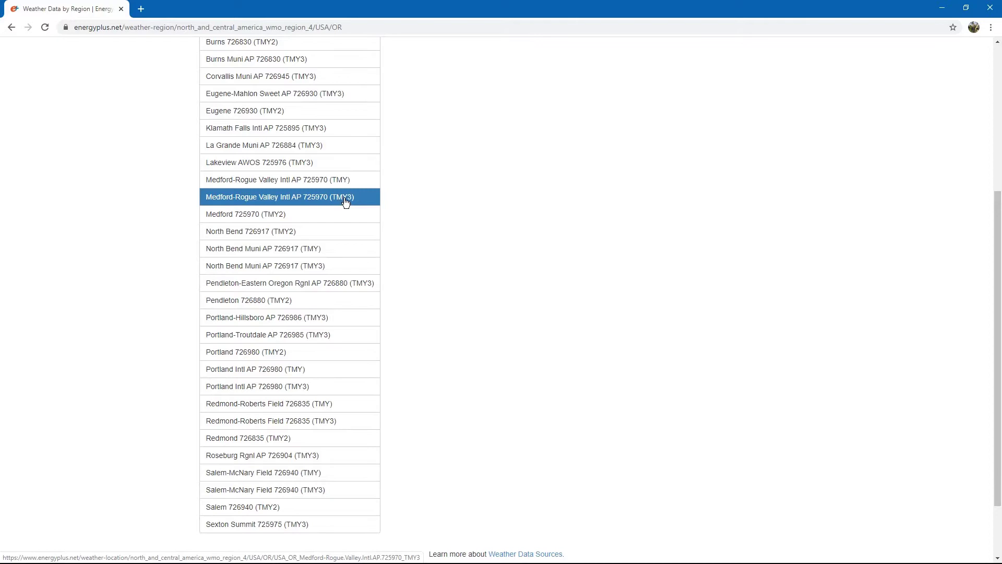
left_click(310, 198)
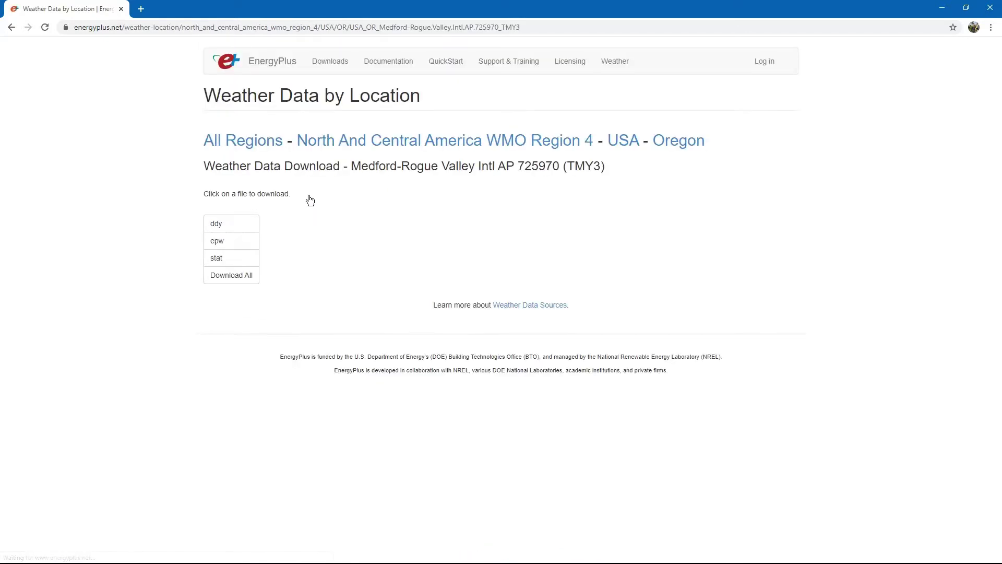
left_click(230, 279)
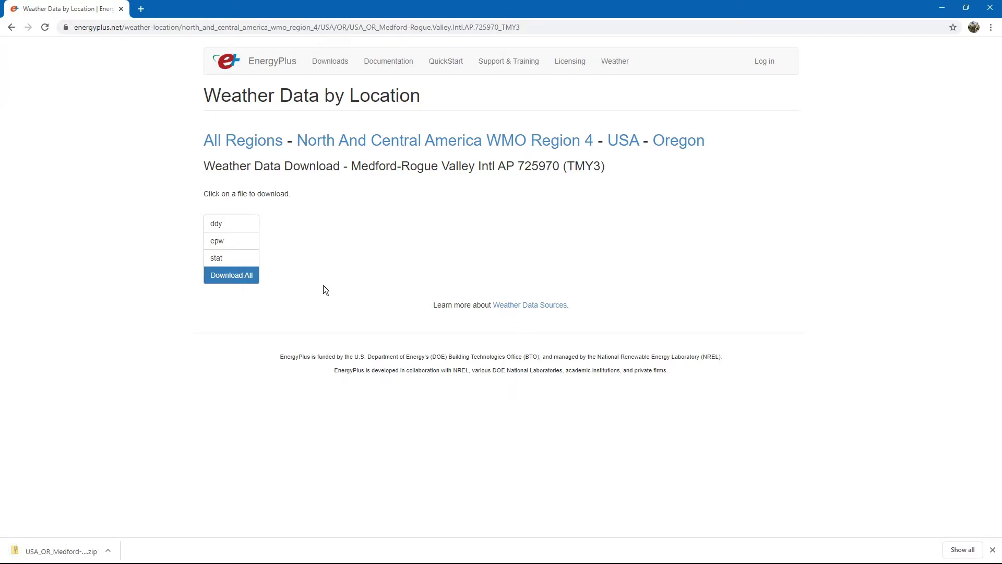
- Open the downloaded Medford zip in Downloads and select all three weather files
key("super+e")
left_click(358, 215)
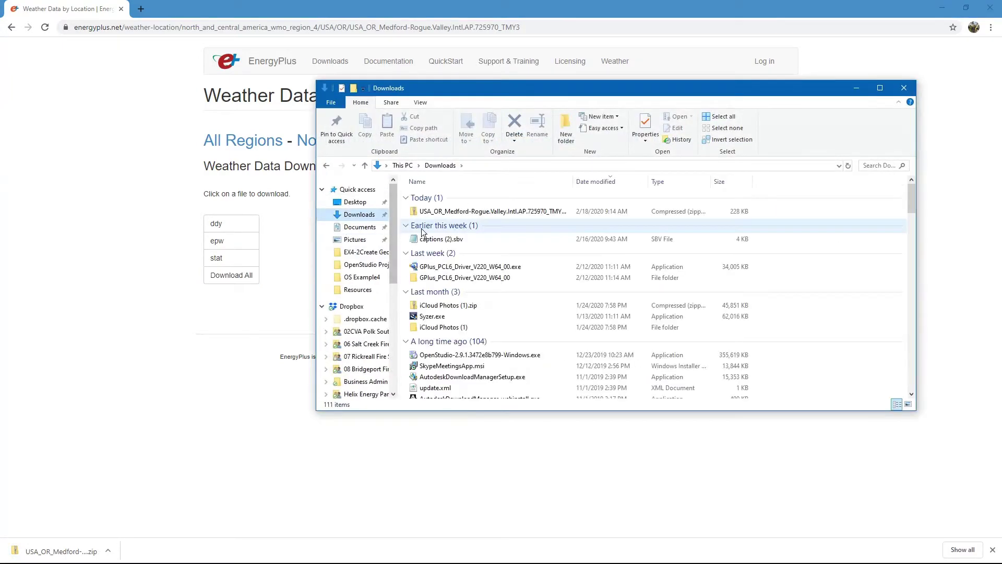
double_click(445, 211)
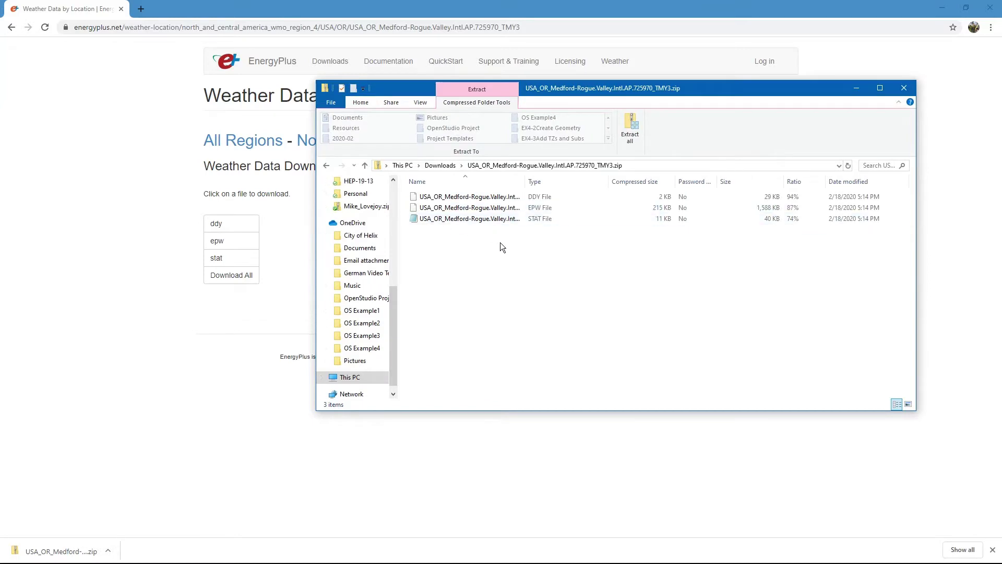
key("ctrl+a")
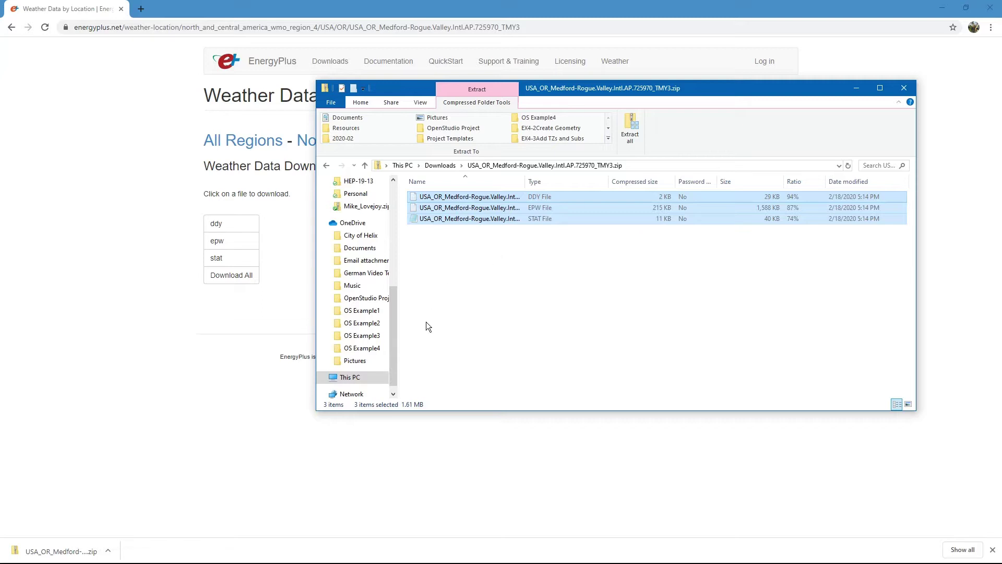
scroll(393, 346, "down", 1)
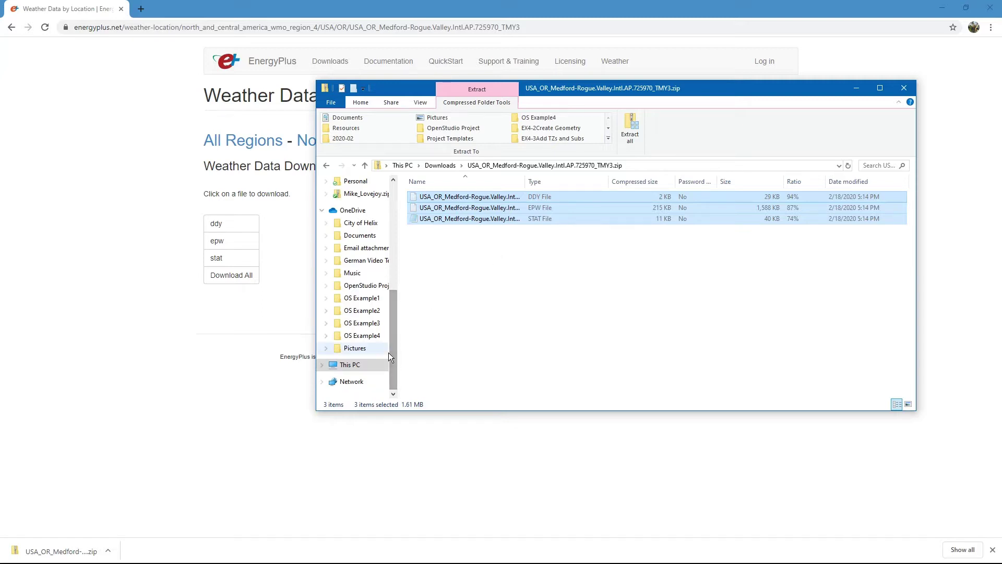
- Navigate to C:\openstudio-2.9.1\EnergyPlus in File Explorer
left_click(360, 364)
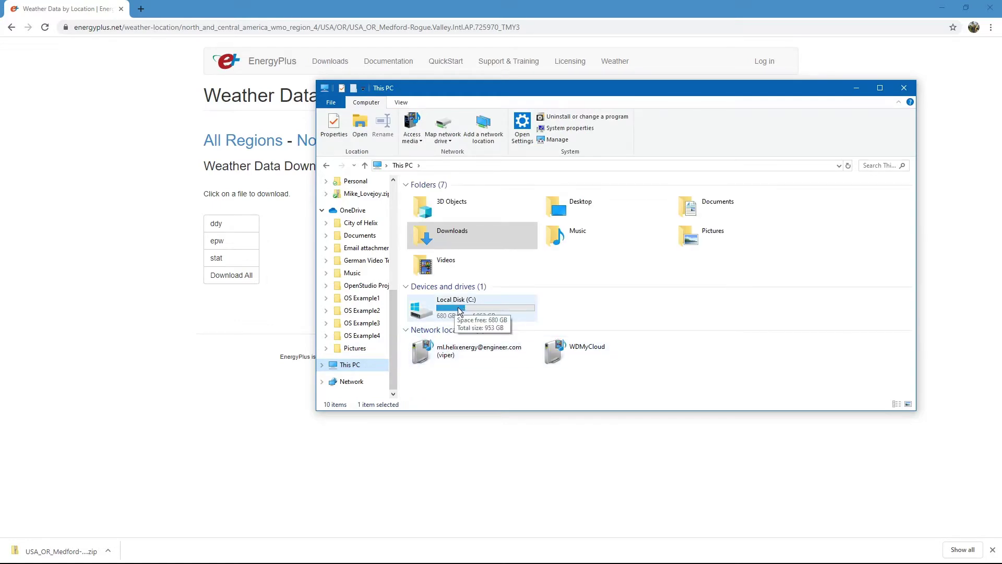
double_click(459, 310)
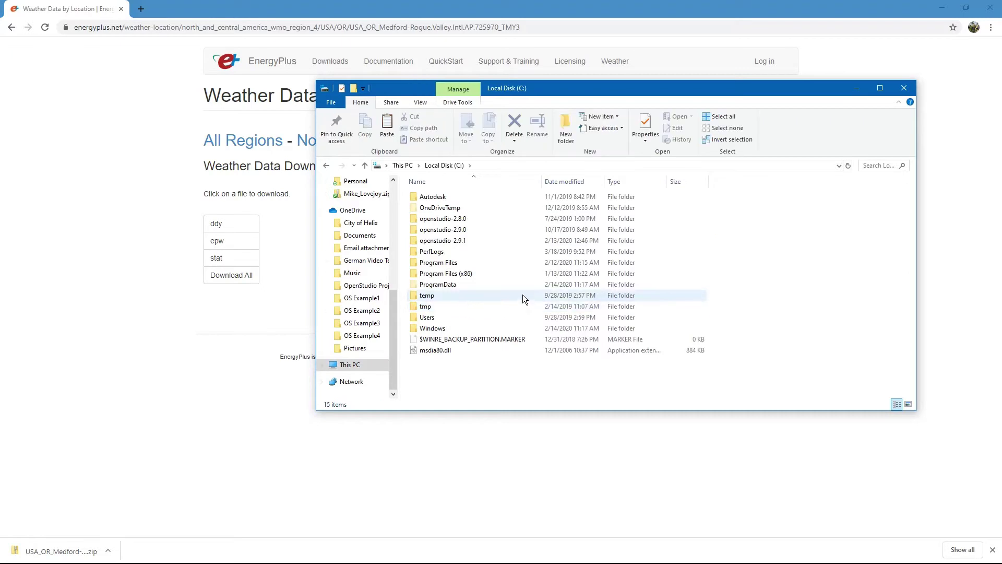
double_click(445, 241)
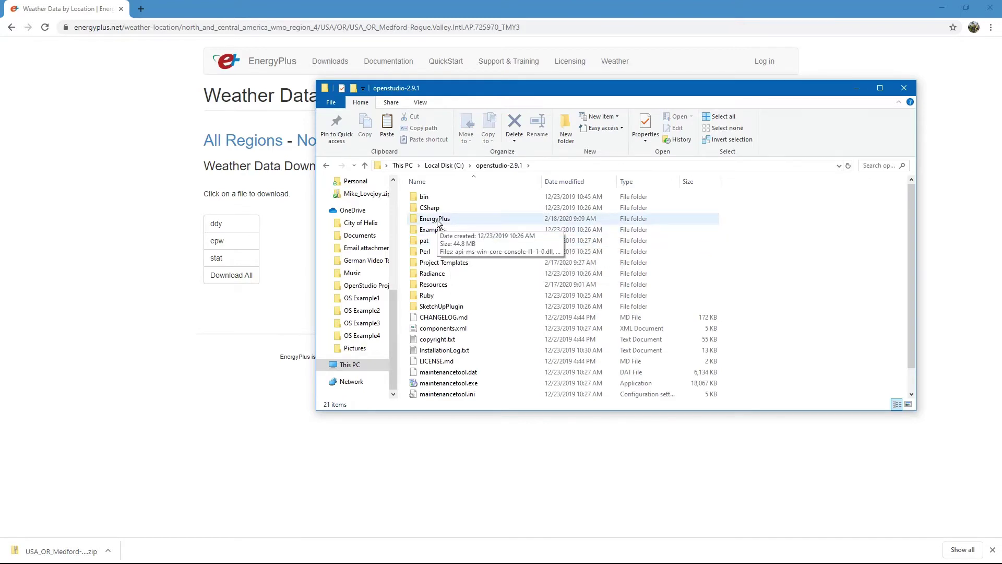
double_click(437, 219)
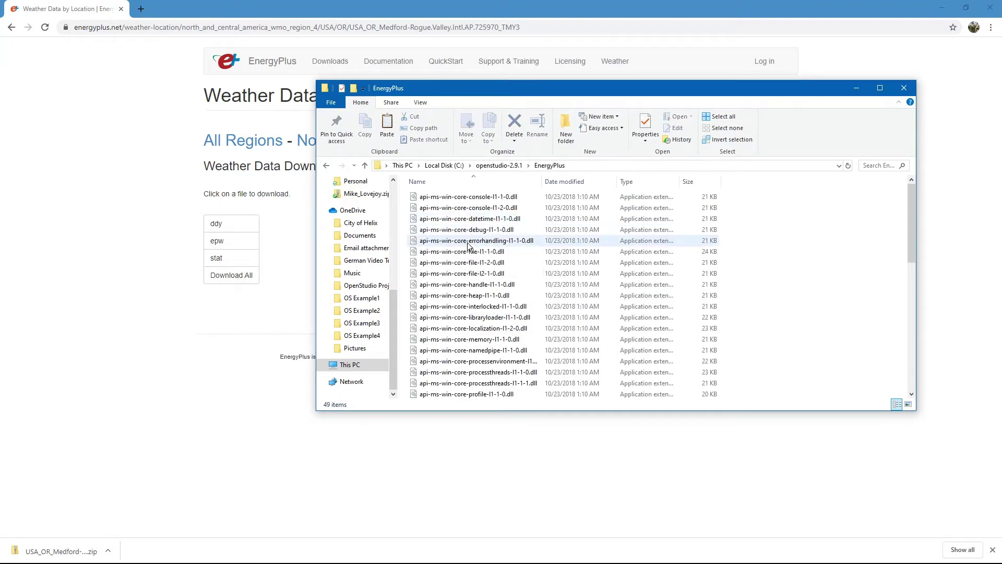
scroll(475, 271, "down", 10)
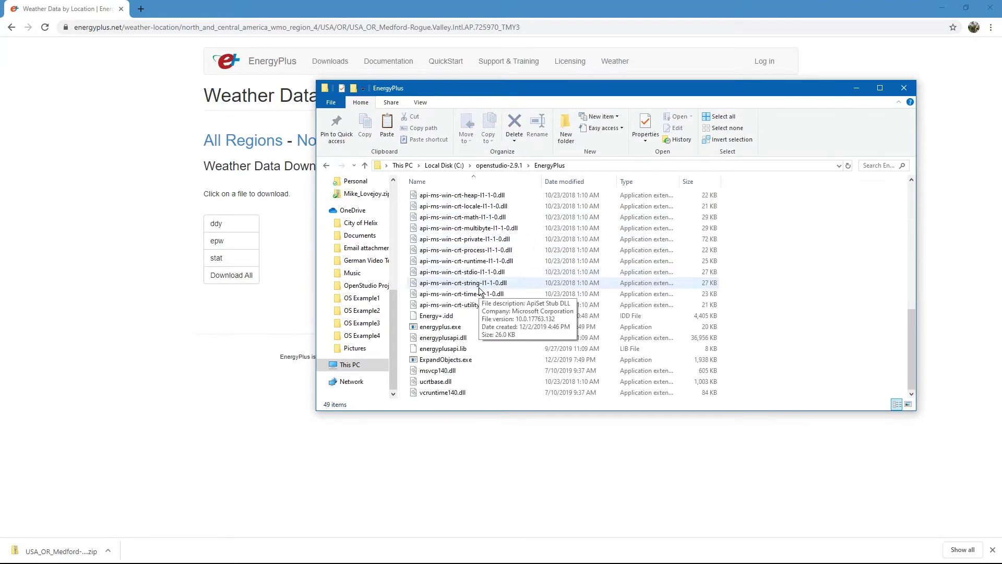
scroll(479, 290, "up", 10)
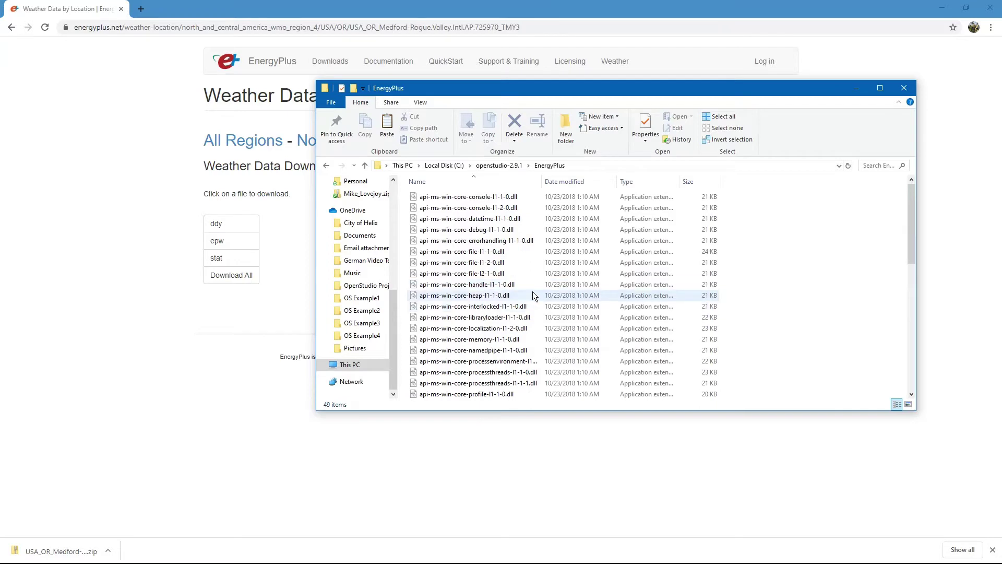
- Create a new folder named Weather inside the EnergyPlus folder
right_click(531, 265)
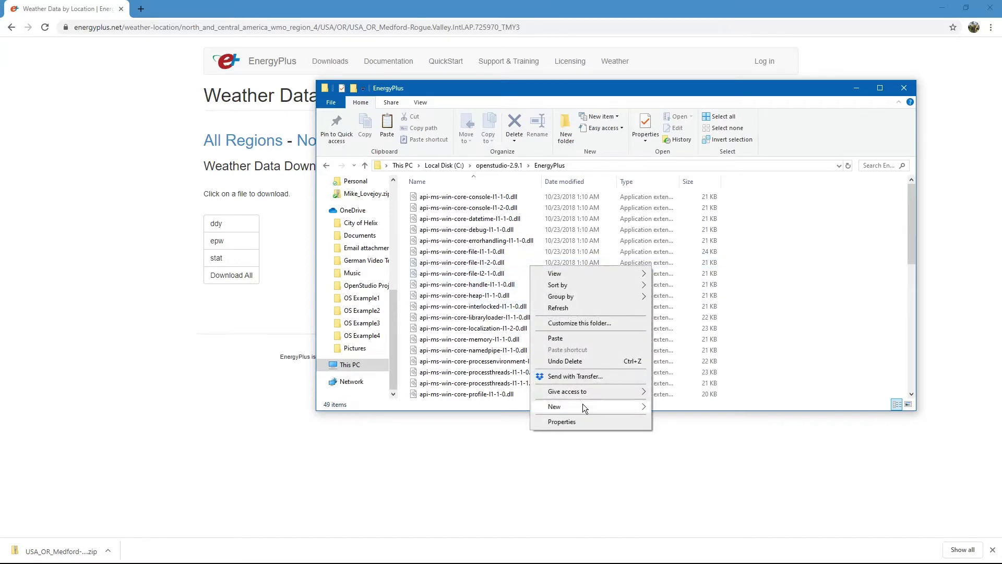
mouse_move(584, 403)
left_click(675, 406)
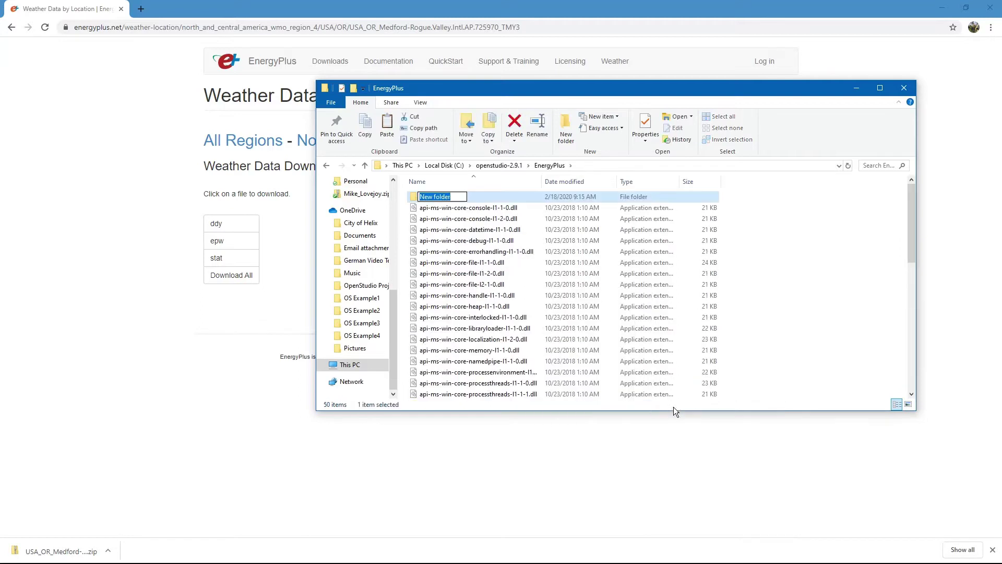
type("Weather")
left_click(512, 274)
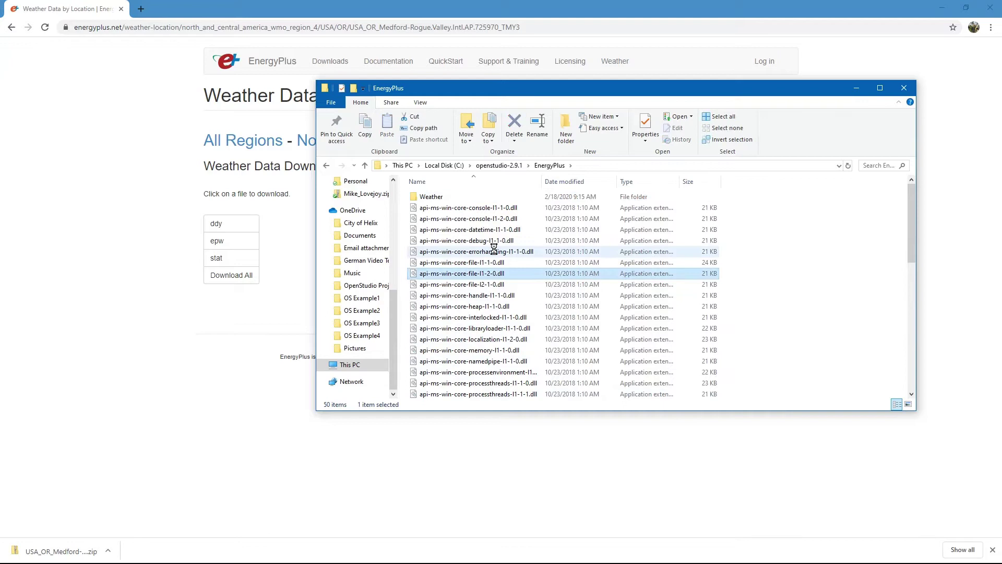
- Paste the three Medford weather files into Weather, then close File Explorer and Chrome
double_click(438, 197)
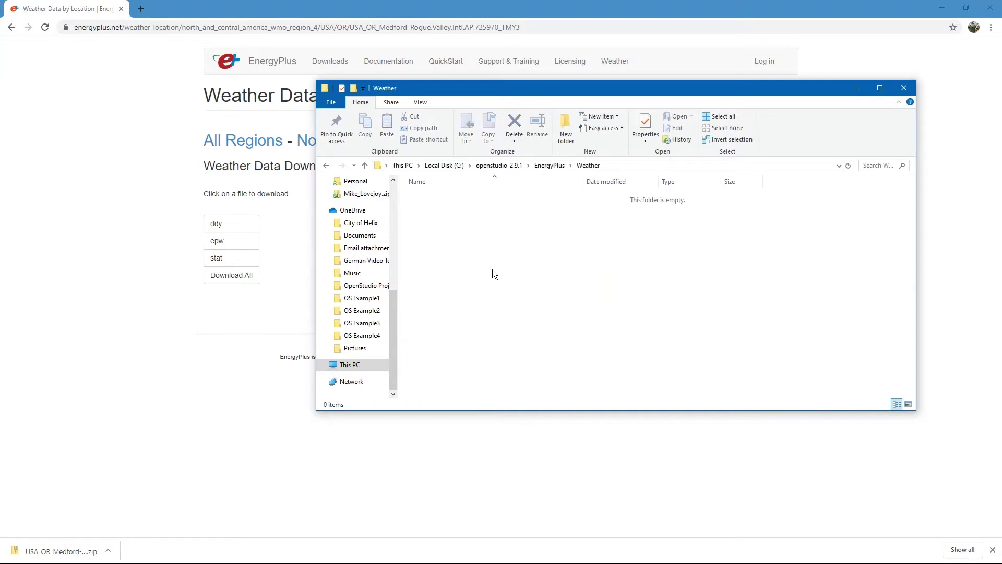
key("ctrl+v")
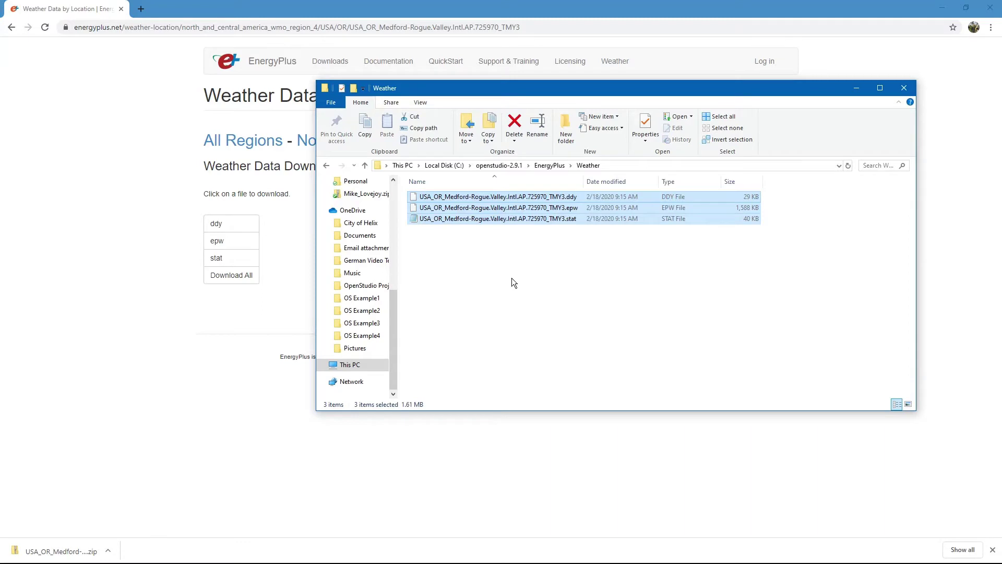
left_click(909, 88)
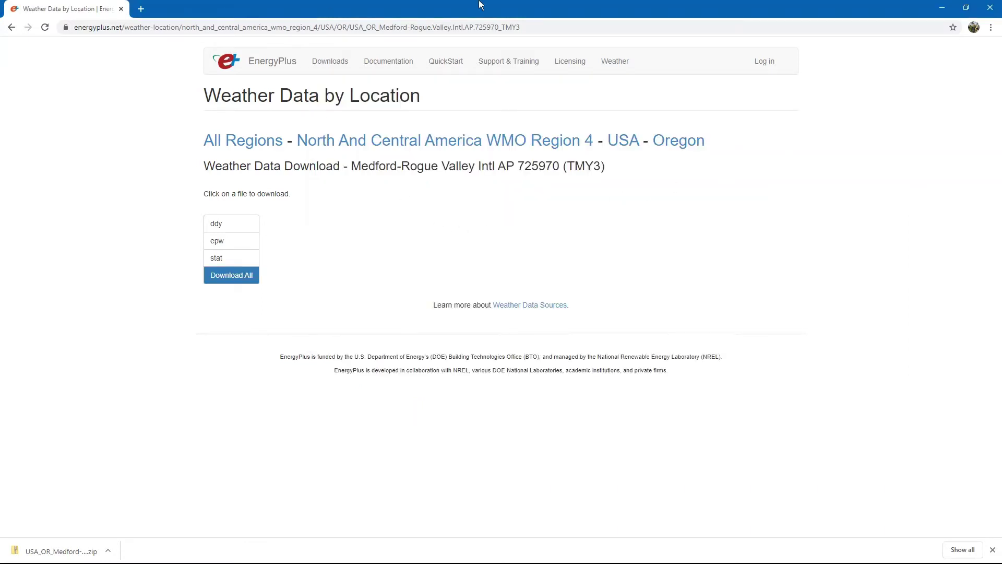
left_click(990, 8)
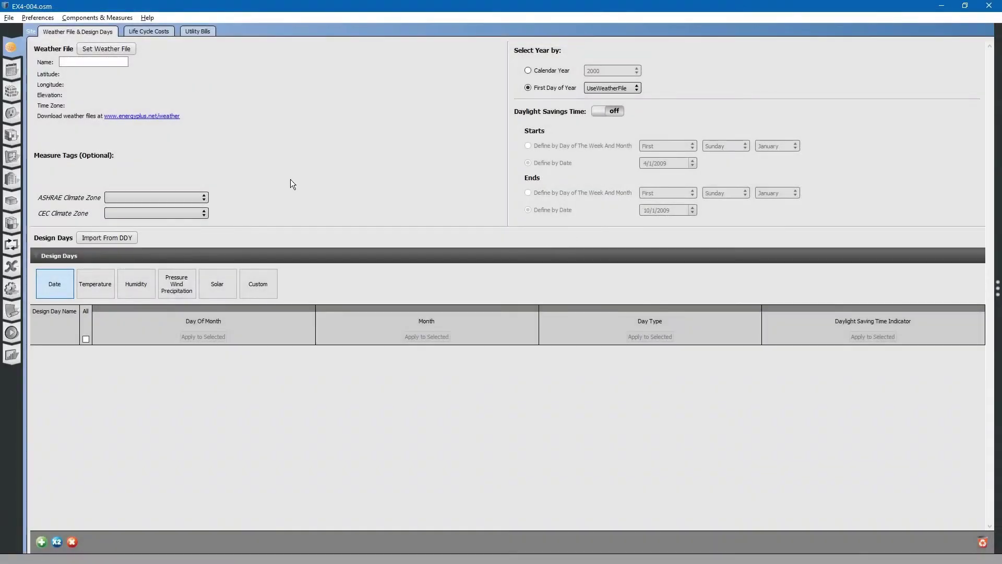
- Set the weather file to the Medford TMY3 .epw from C:\openstudio-2.9.1\EnergyPlus\Weather
left_click(110, 50)
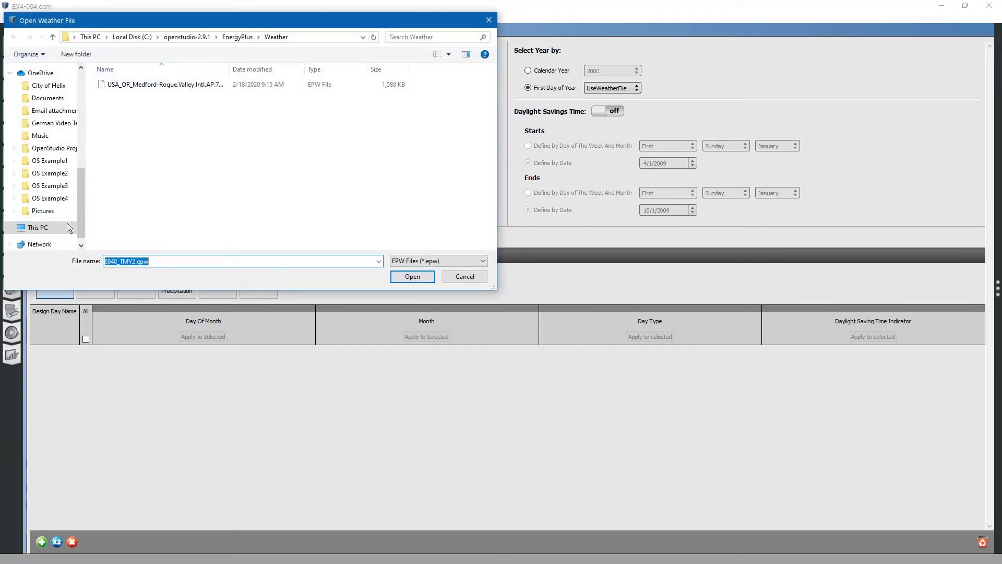
left_click(64, 229)
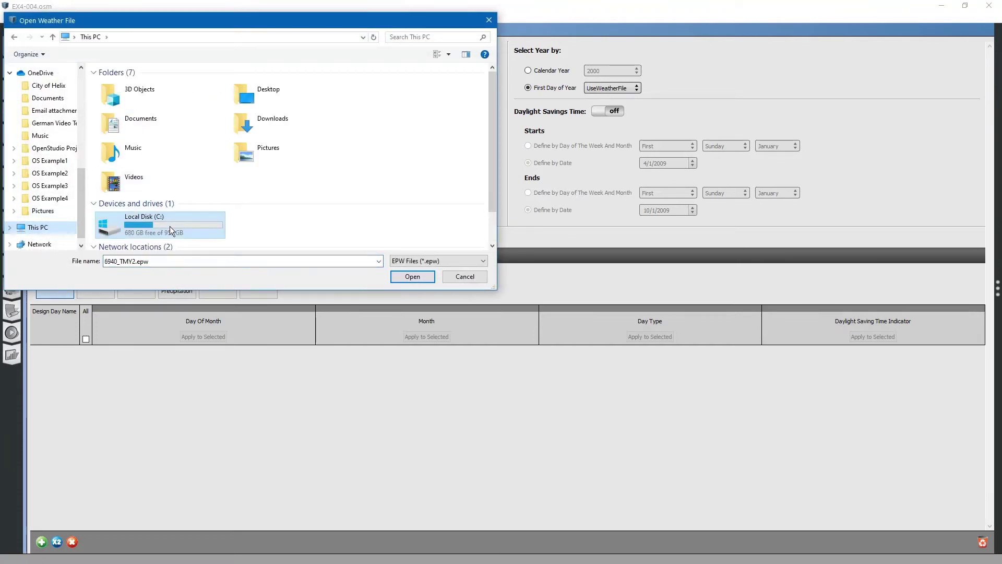
double_click(170, 227)
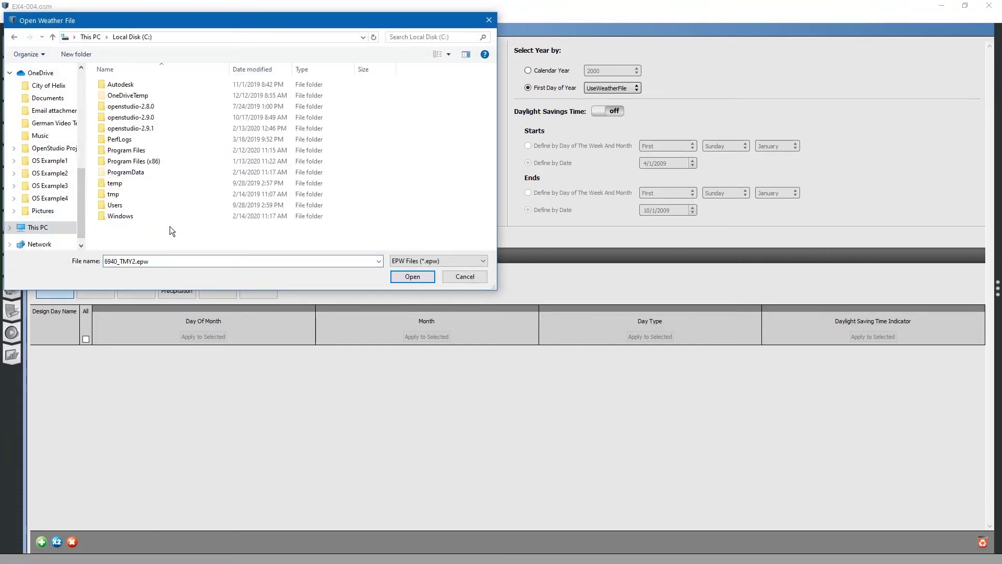
double_click(144, 129)
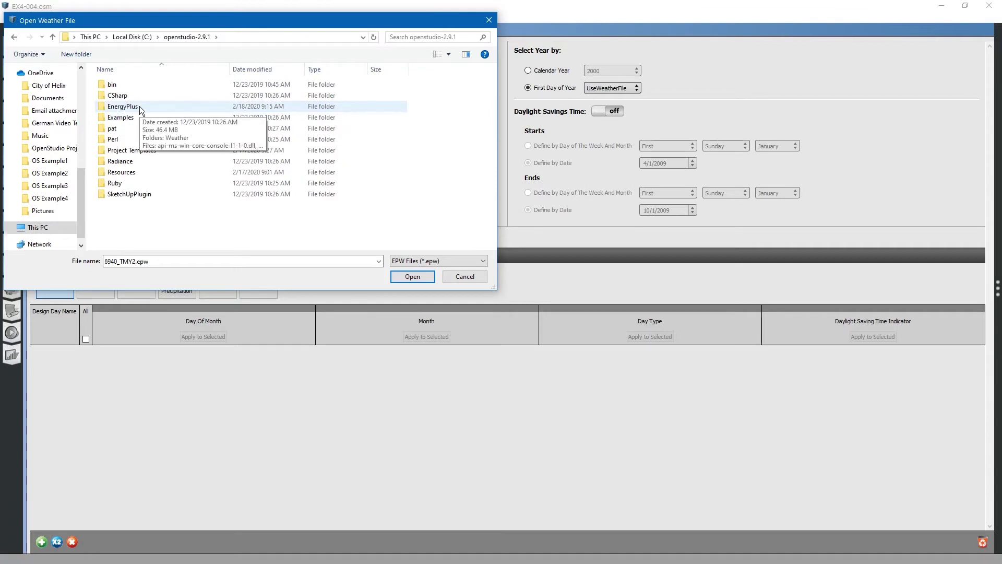
double_click(140, 106)
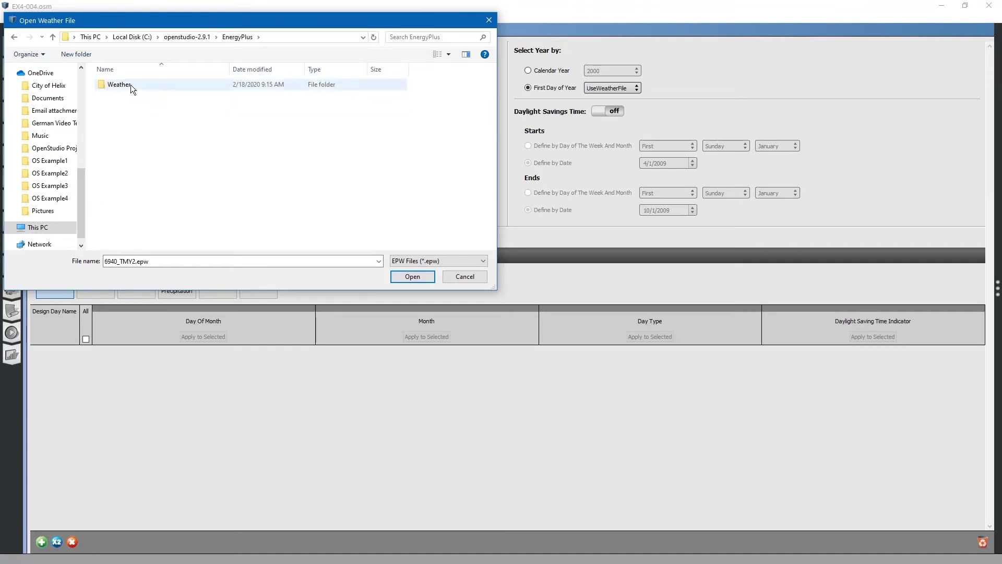
double_click(131, 84)
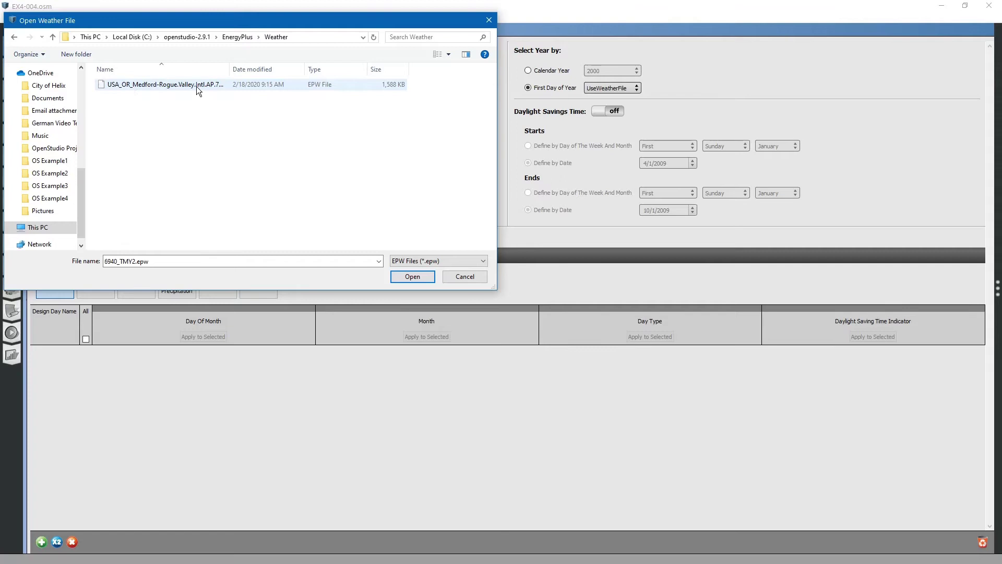
left_click_drag(230, 66, 300, 67)
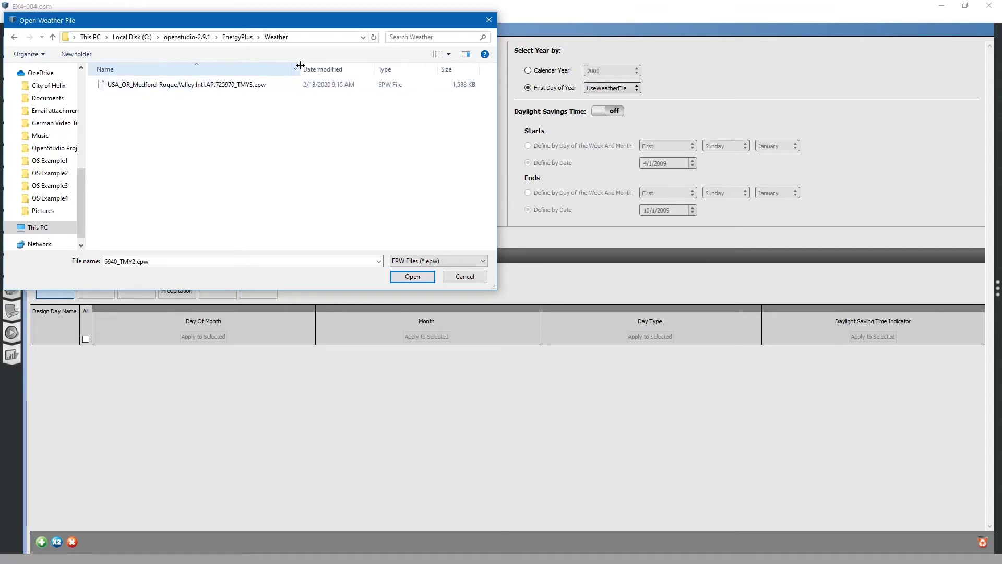
left_click(242, 85)
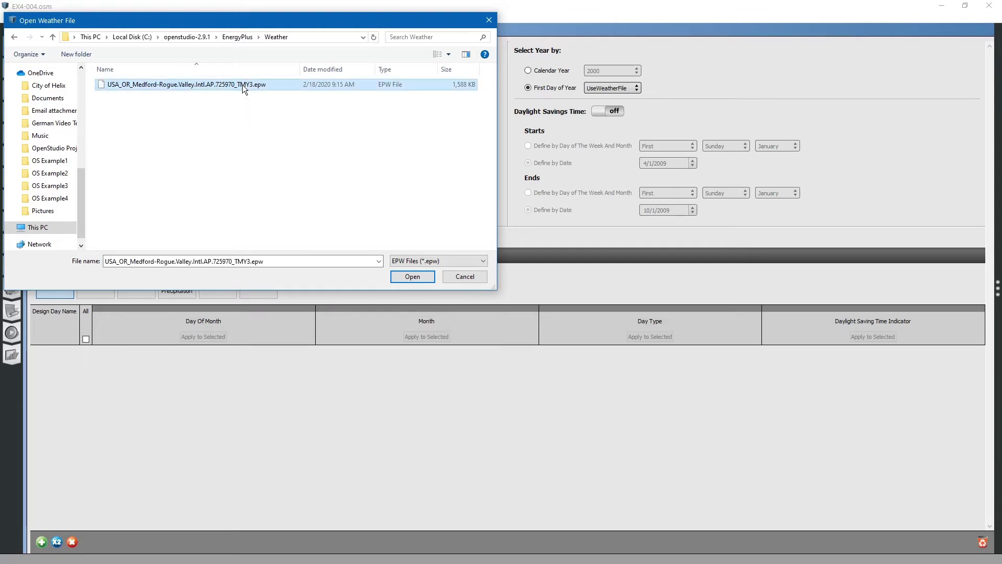
left_click(412, 275)
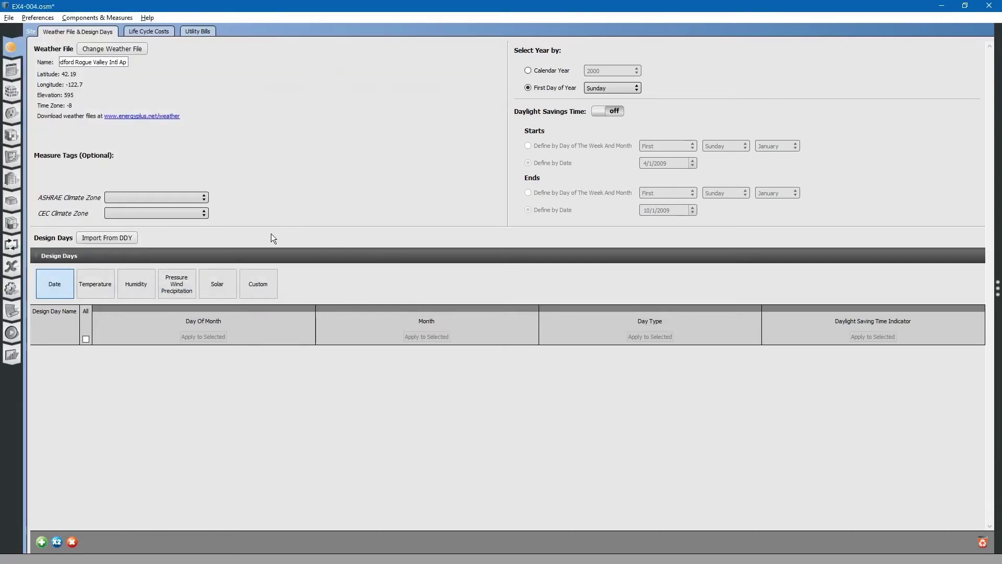
- Import design days from USA_OR_Medford-Rogue.Valley.Intl.AP.725970_TMY3.ddy, adding four summer and three winter days
left_click(113, 237)
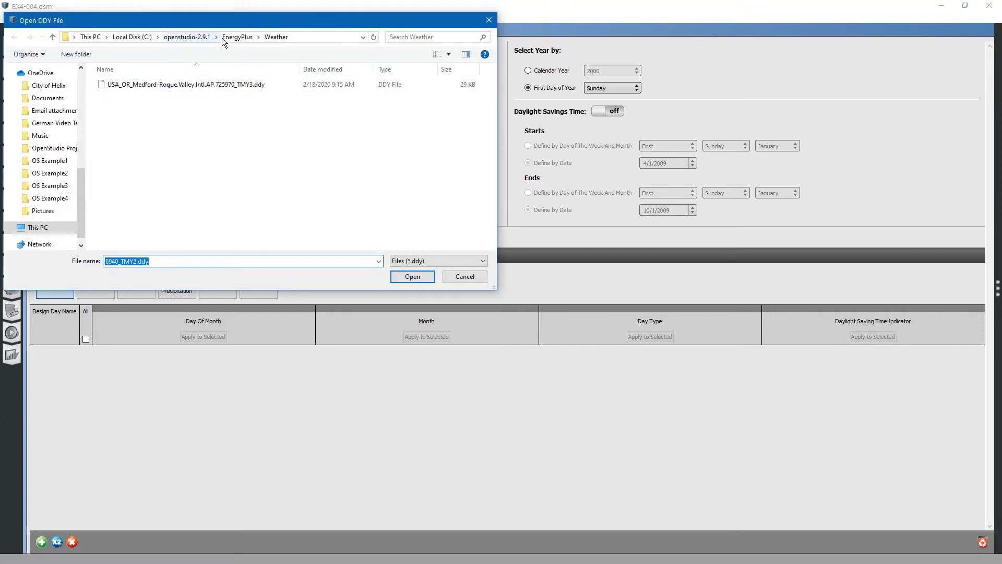
left_click(247, 83)
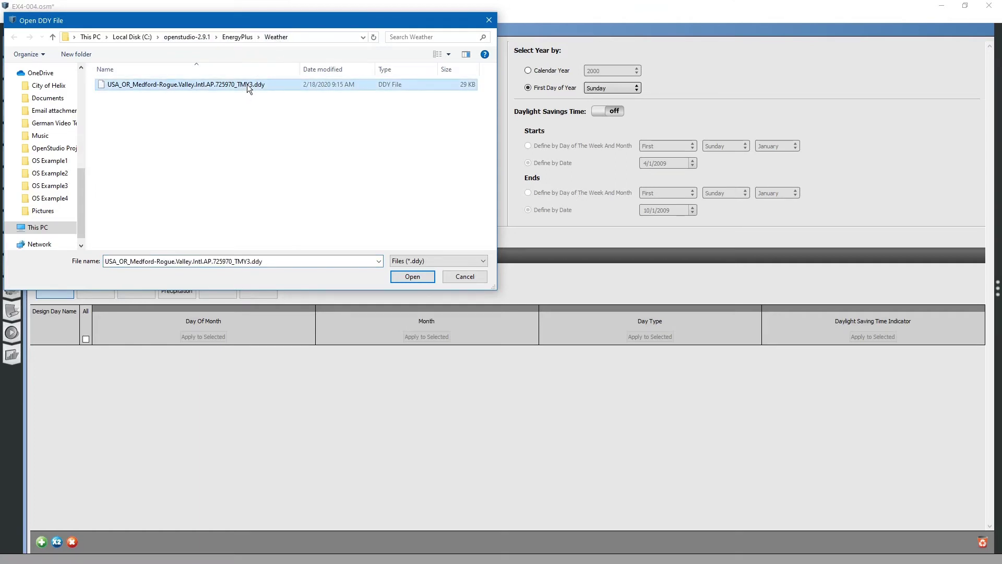
left_click(412, 280)
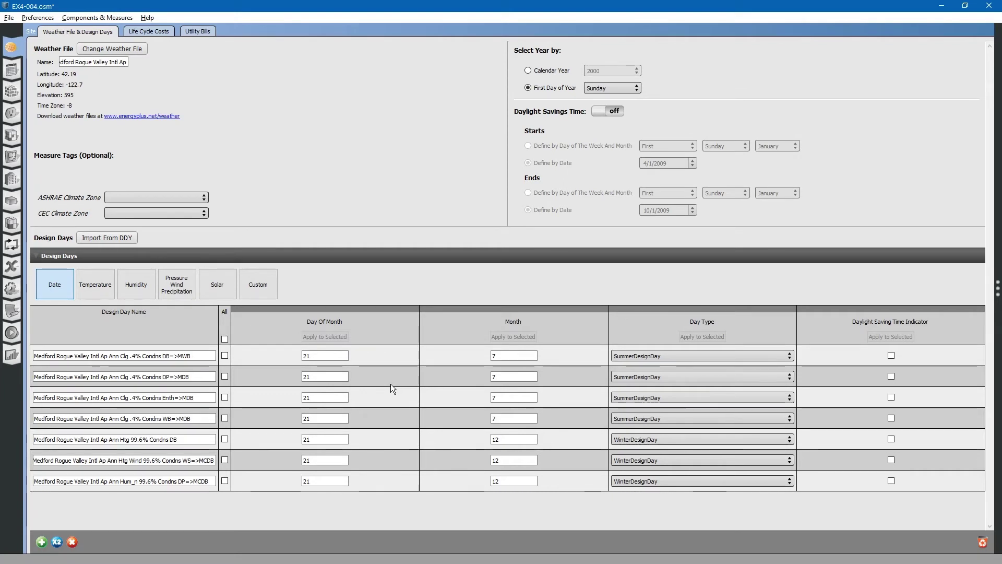
left_click(194, 353)
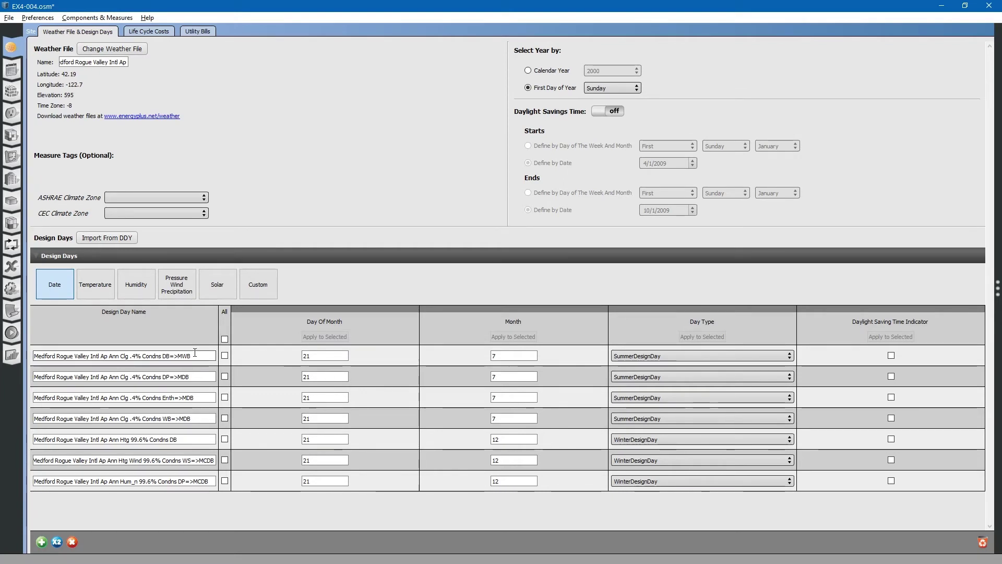
left_click(95, 286)
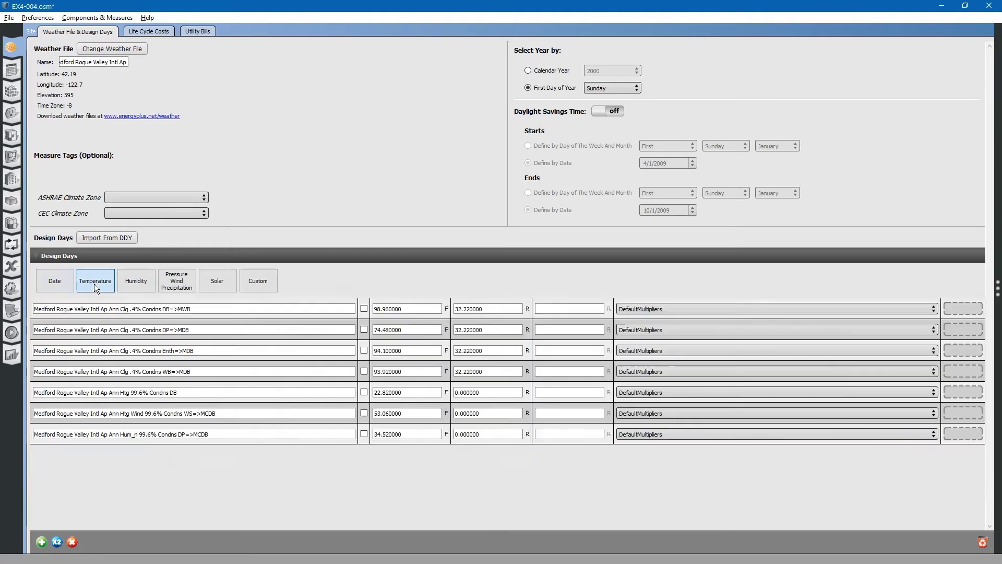
left_click(137, 286)
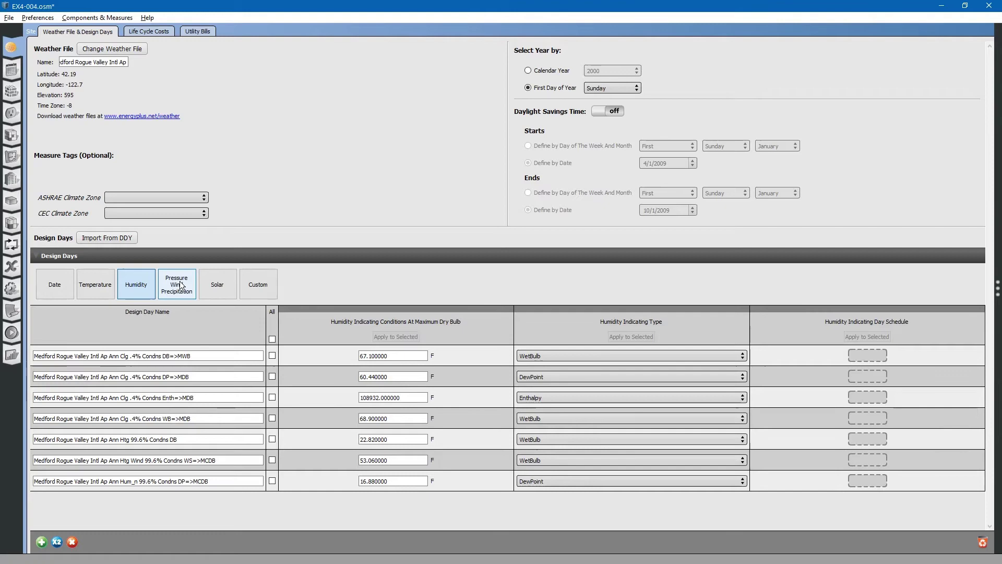
left_click(180, 285)
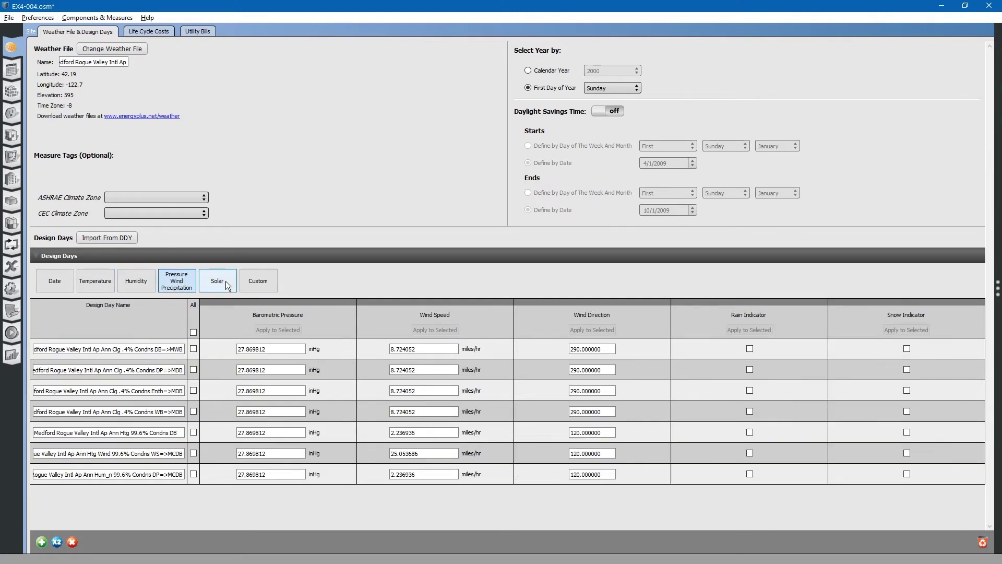
left_click(226, 281)
left_click(262, 281)
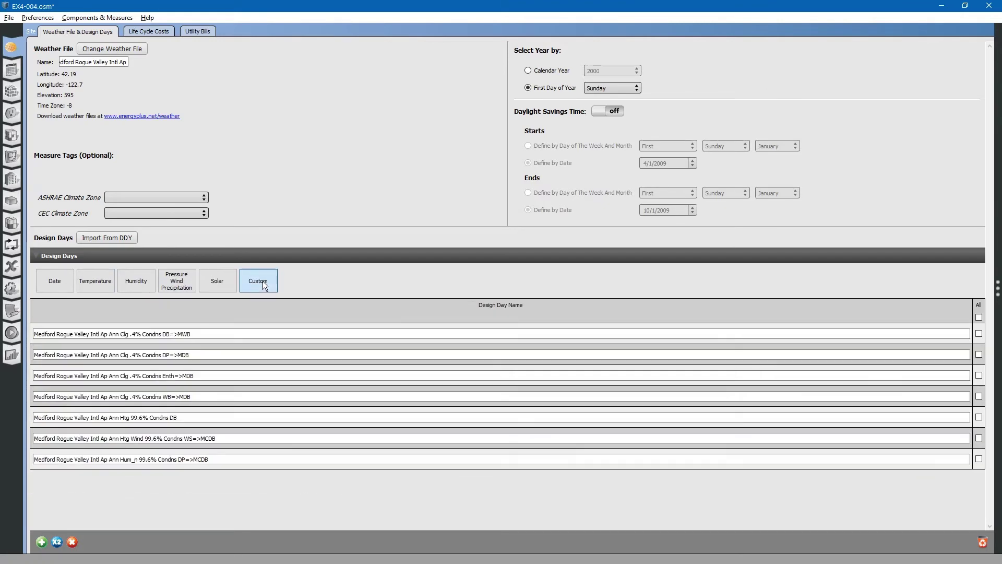
left_click(67, 282)
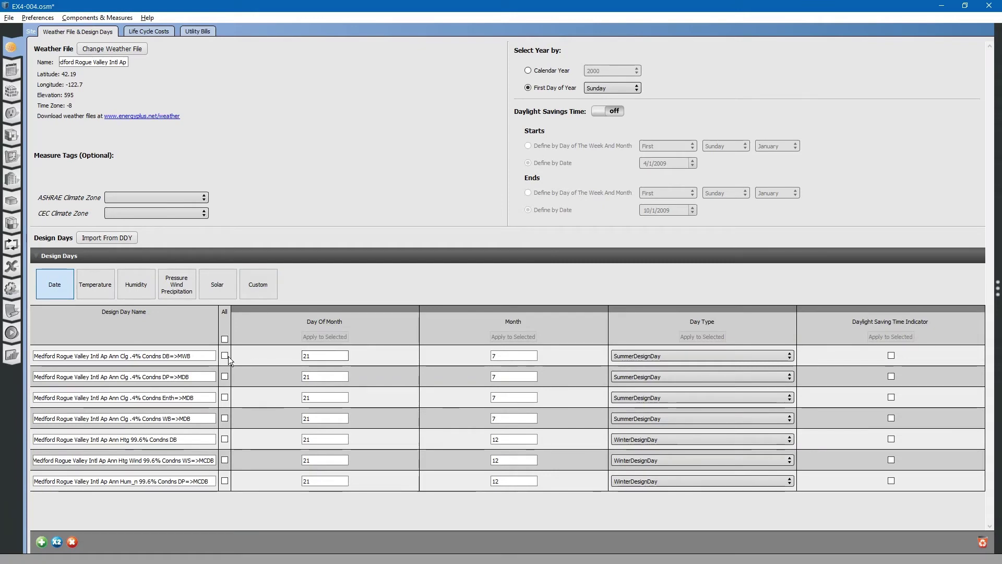
left_click(201, 355)
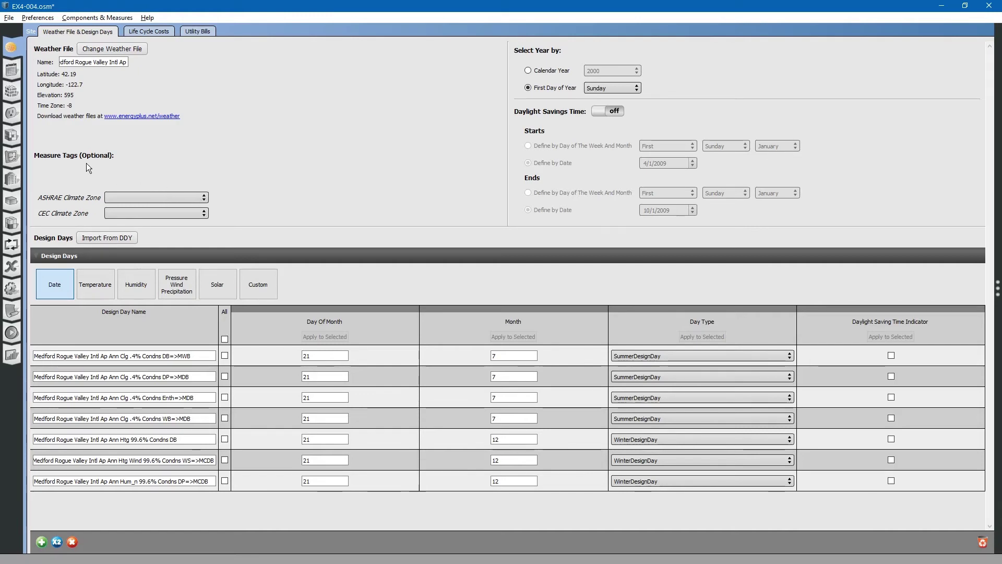
left_click(187, 201)
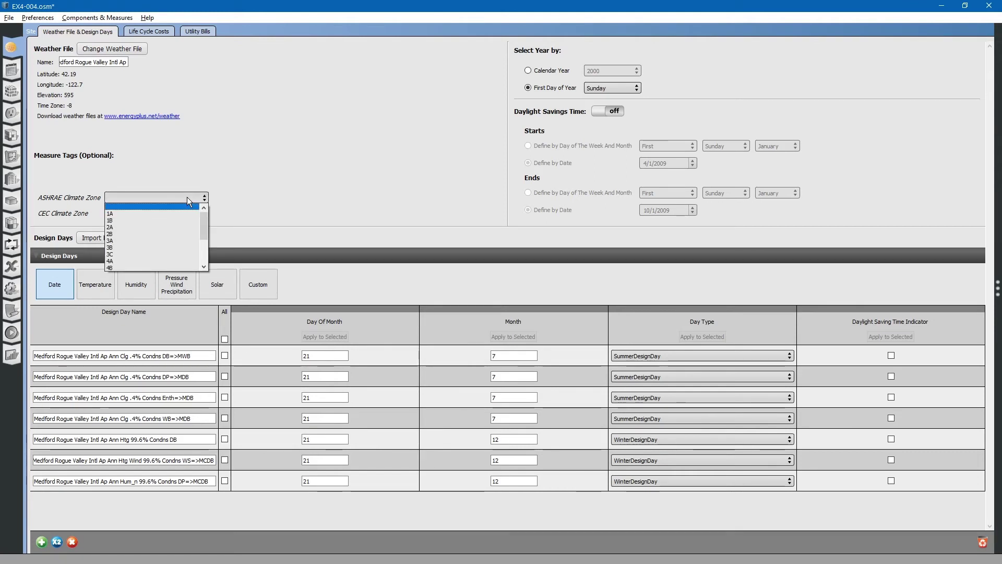
left_click(229, 201)
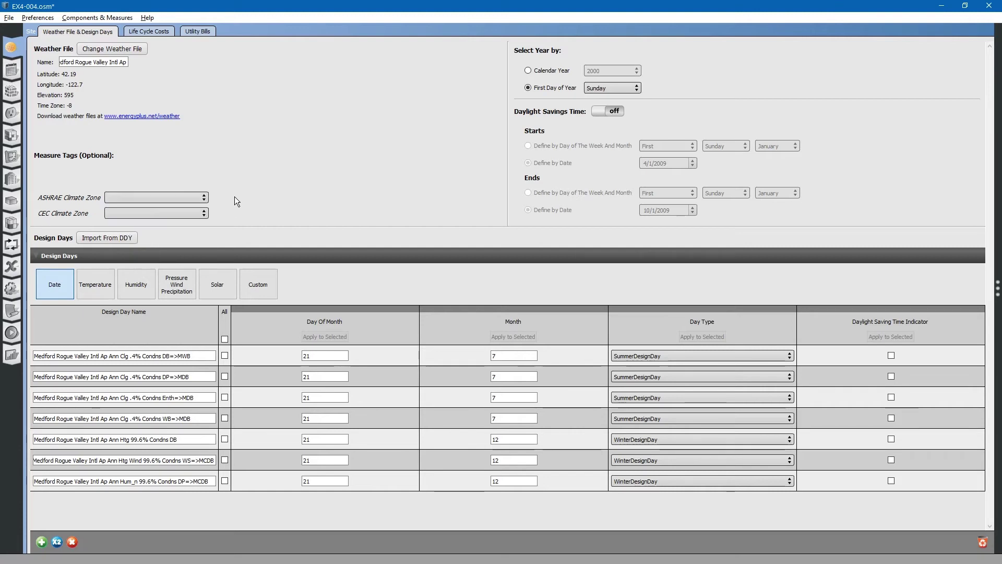
- Switch daylight saving time On, from the second Sunday in March to the first Sunday in November
left_click(529, 72)
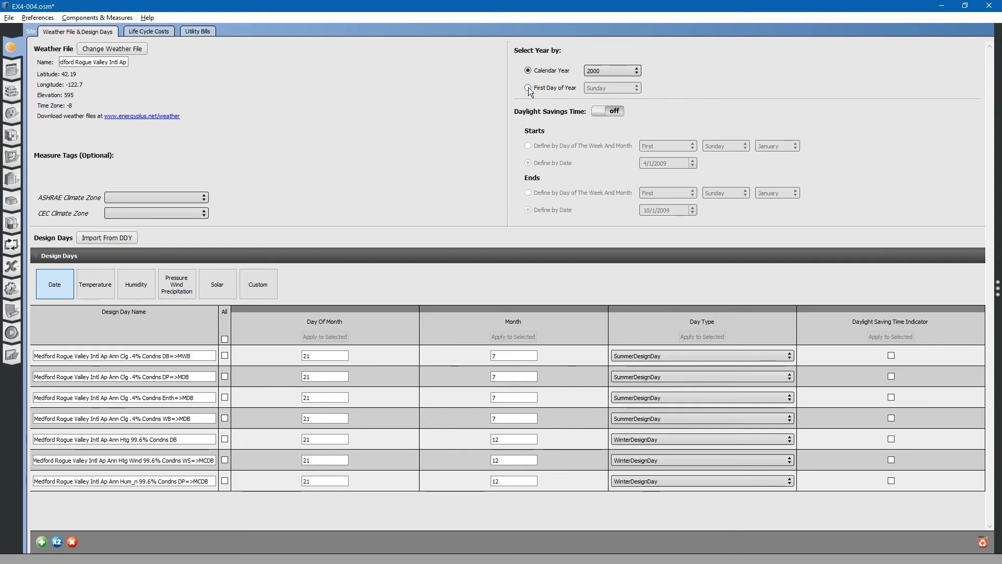
left_click(528, 88)
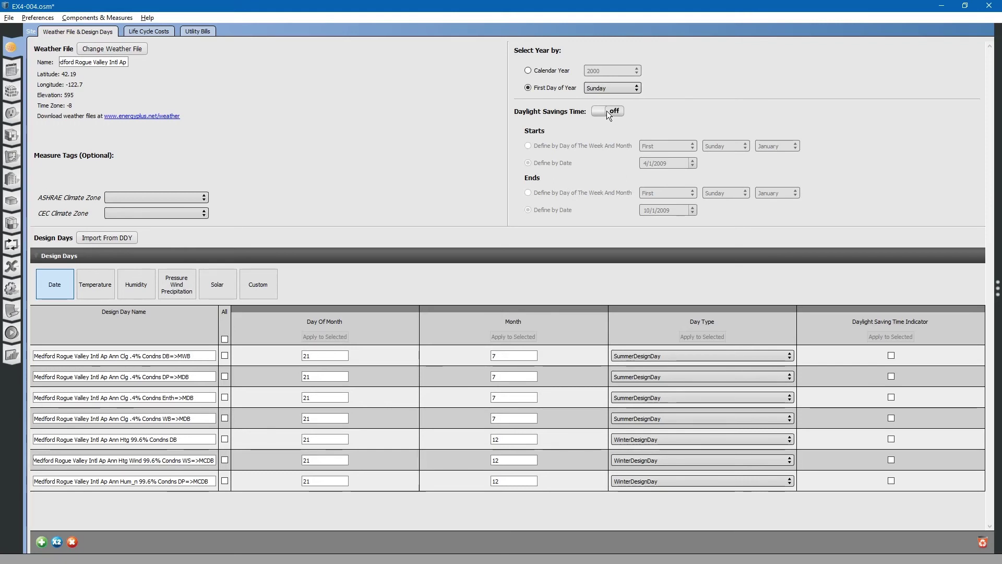
left_click(607, 111)
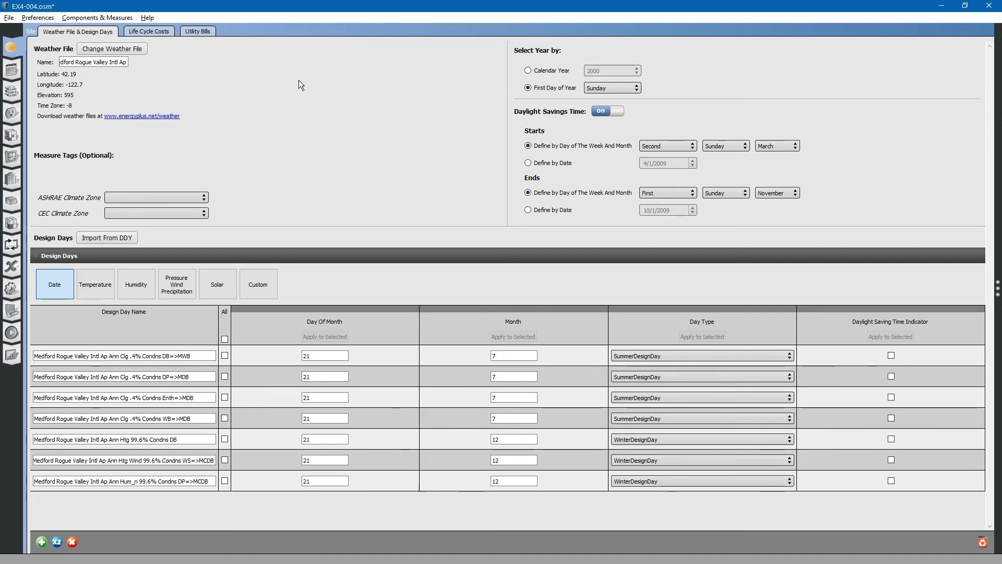
left_click(144, 33)
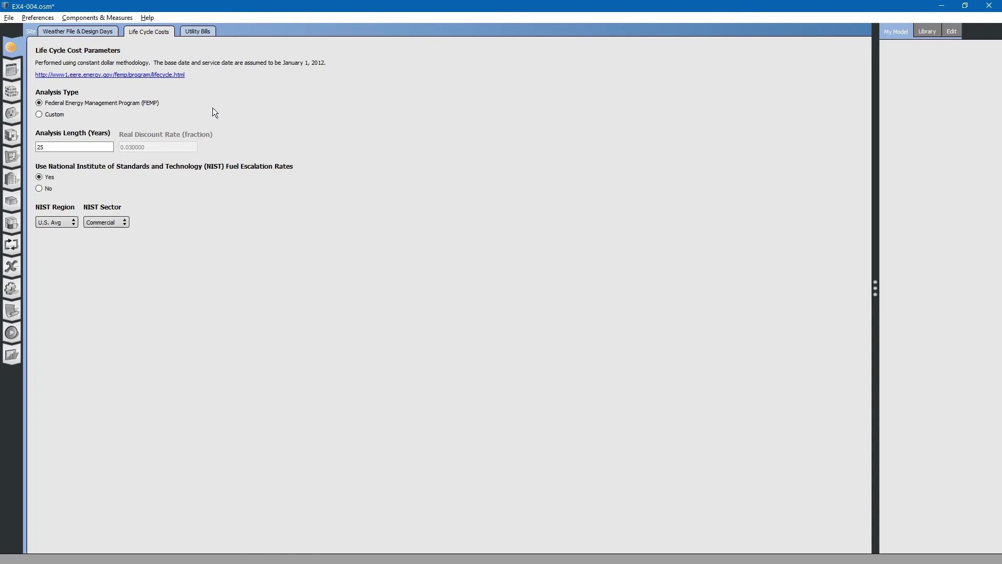
left_click(198, 33)
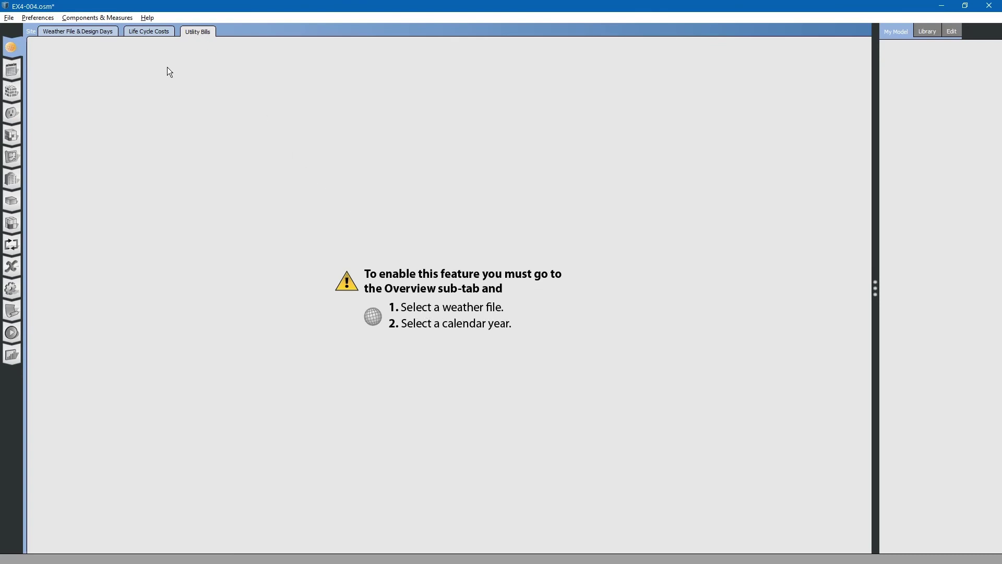
left_click(67, 31)
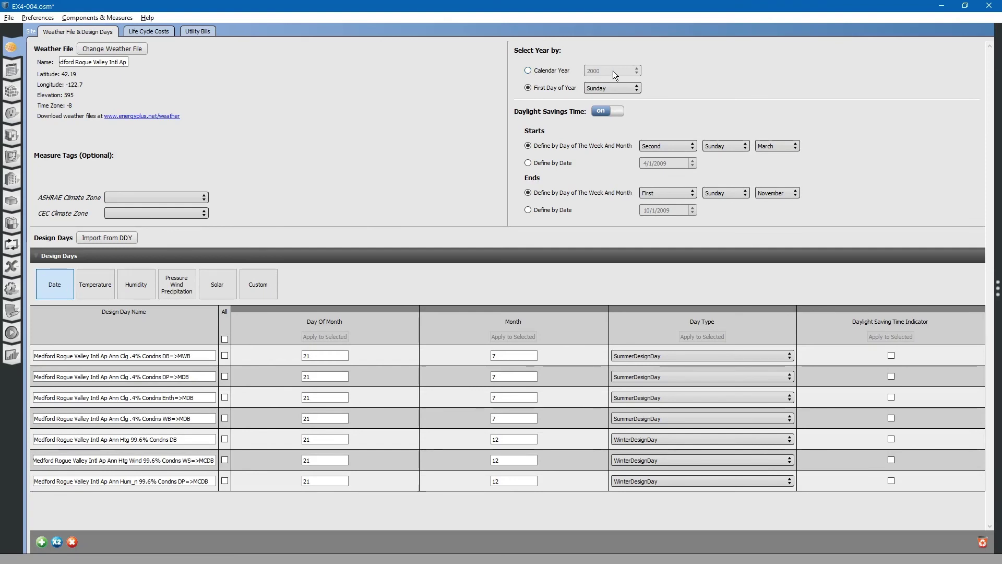
- Select Calendar Year 2000, verify the Utility Bills tab, and return to Weather File & Design Days
left_click(529, 71)
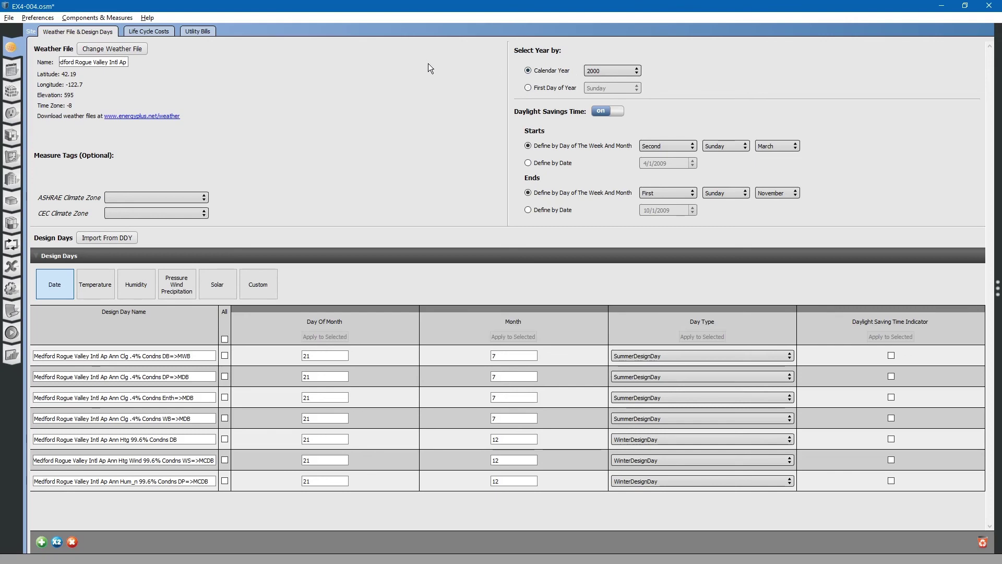
left_click(199, 32)
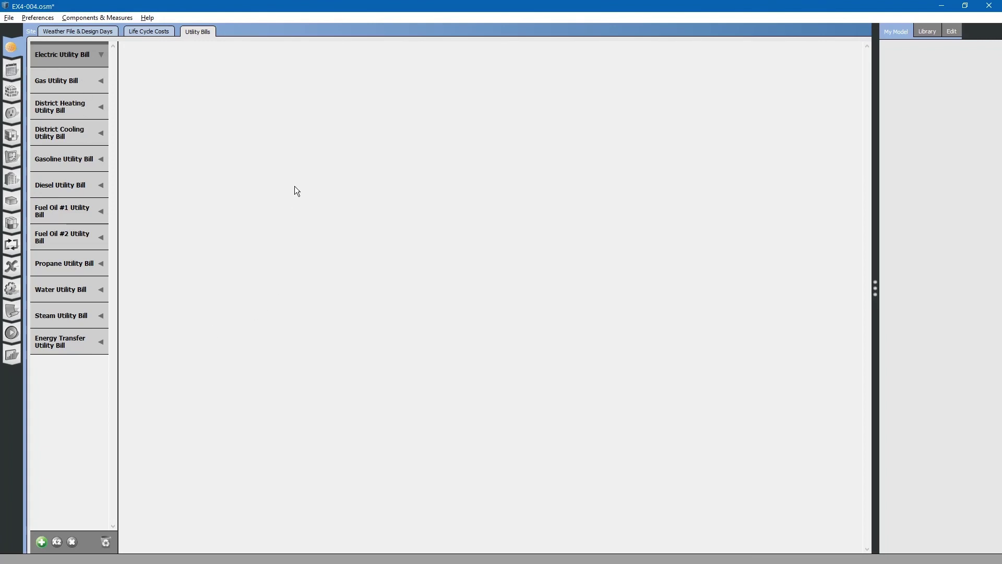
left_click(80, 31)
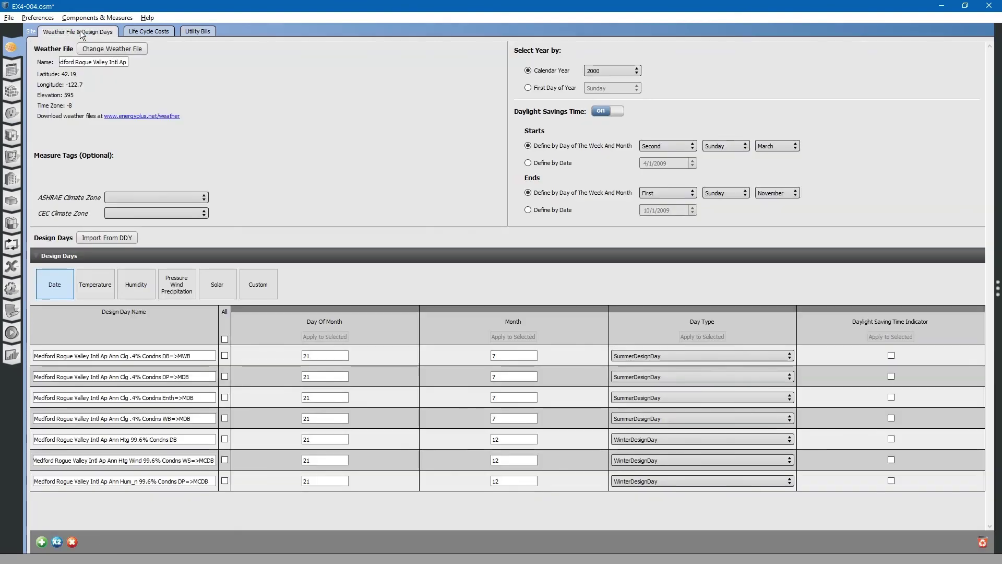
- Choose the First Day of Year option under Select Year by
left_click(528, 88)
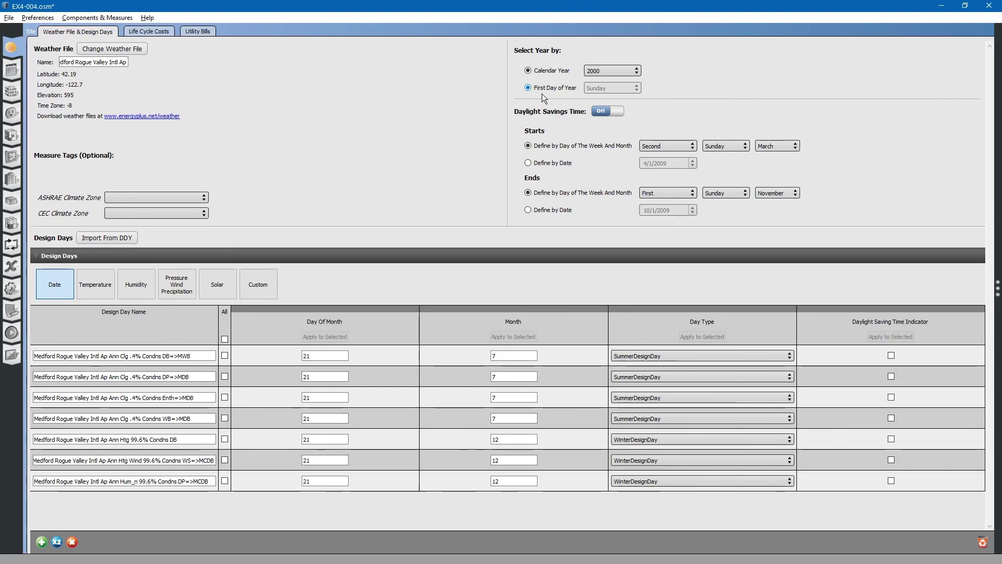